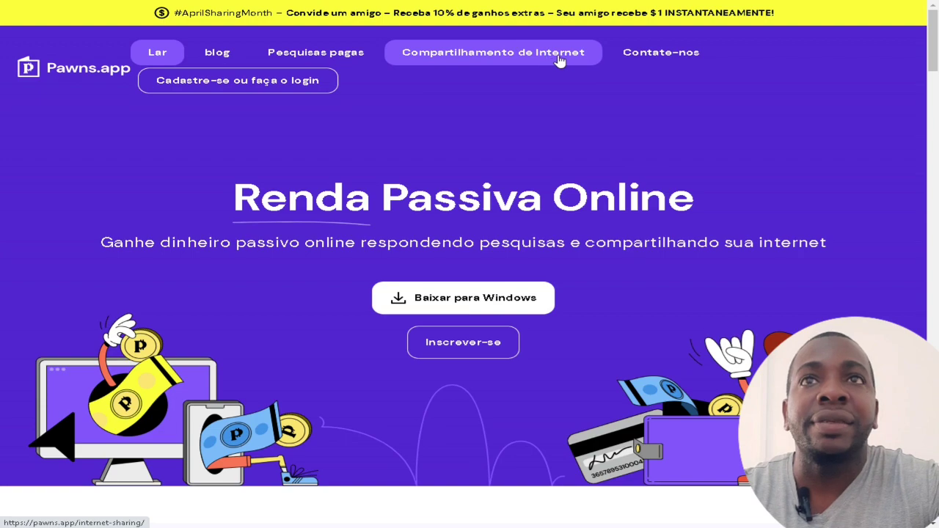
click(557, 60)
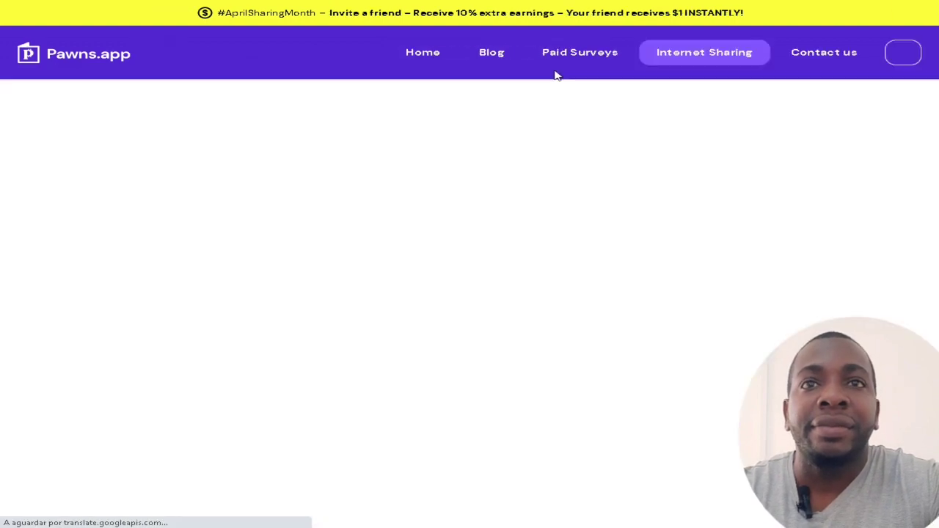
scroll(649, 309, down, 2)
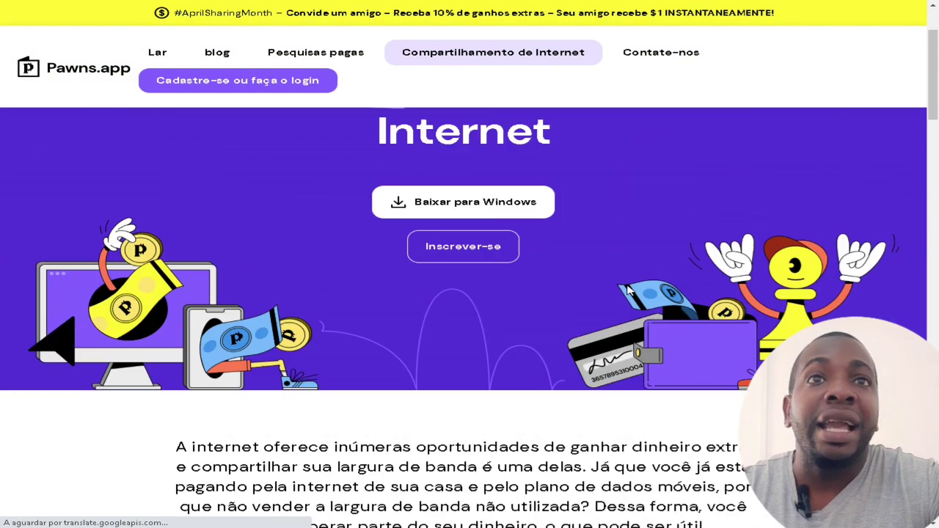
scroll(627, 291, up, 2)
drag(219, 207, 579, 253)
scroll(584, 259, down, 4)
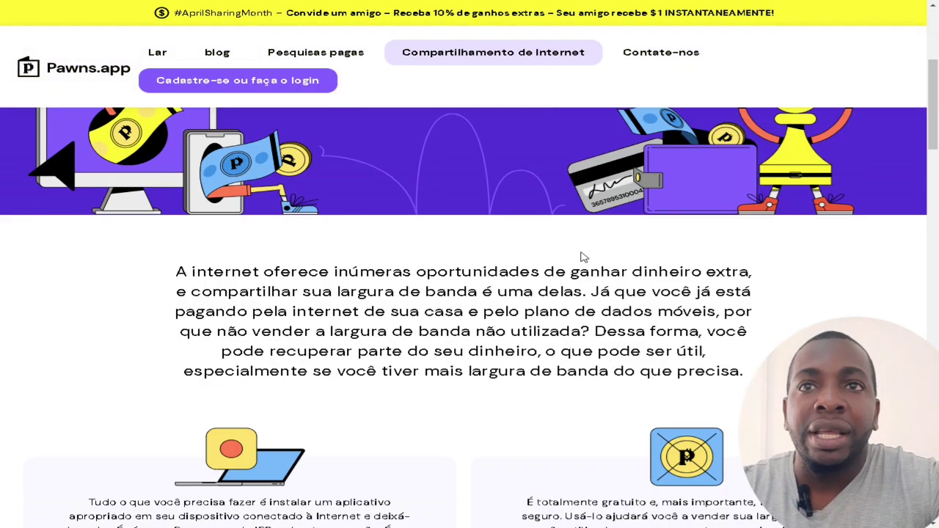
drag(214, 275, 710, 389)
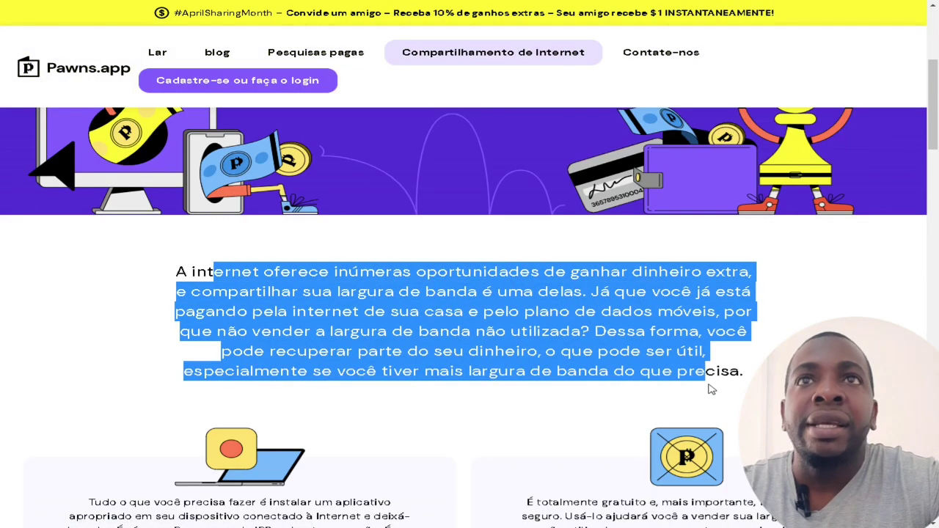
scroll(616, 339, up, 4)
click(323, 54)
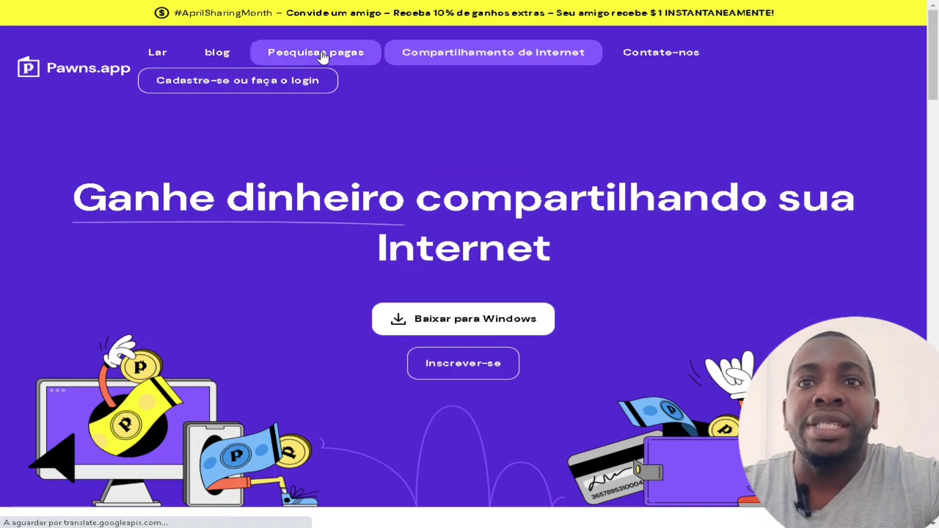
scroll(520, 210, down, 3)
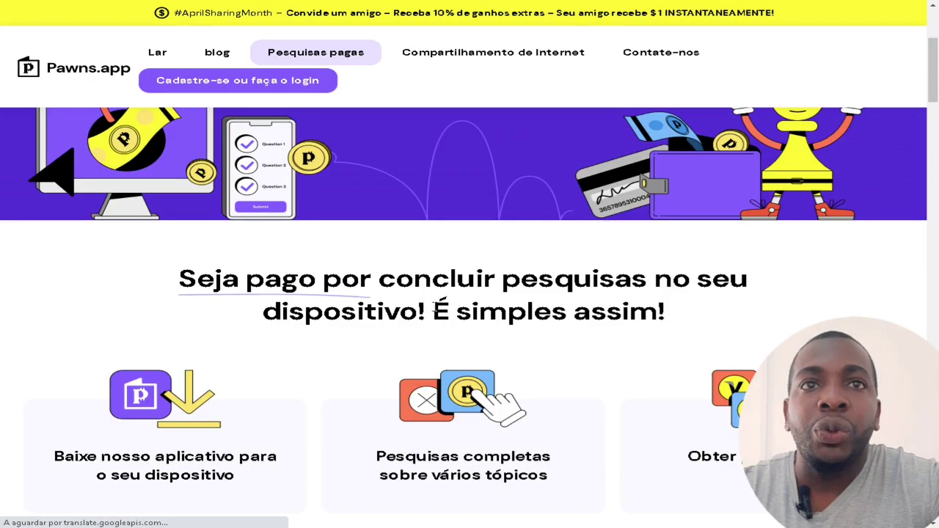
drag(259, 279, 671, 326)
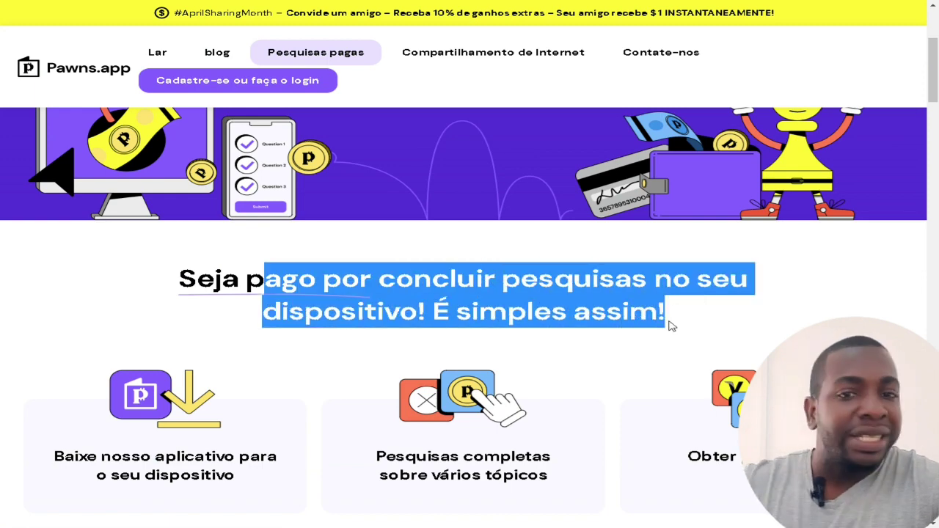
scroll(625, 313, up, 3)
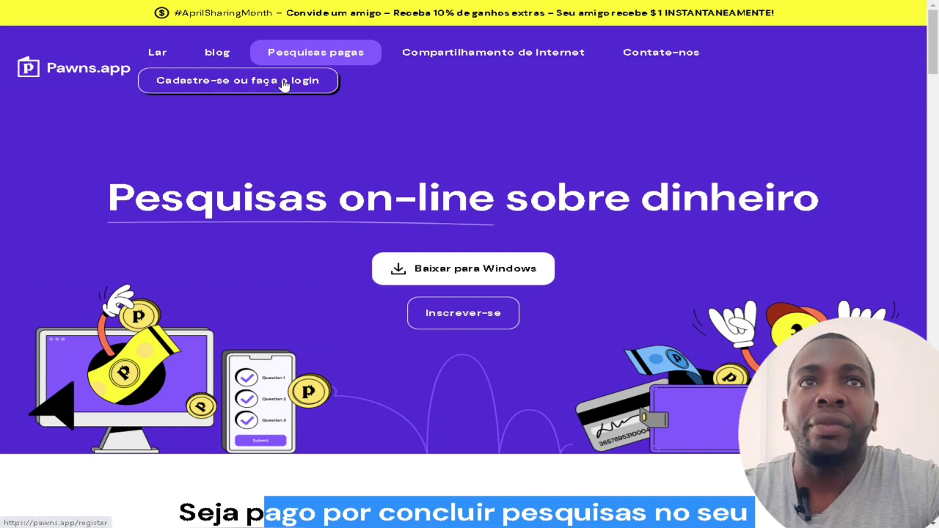
click(82, 73)
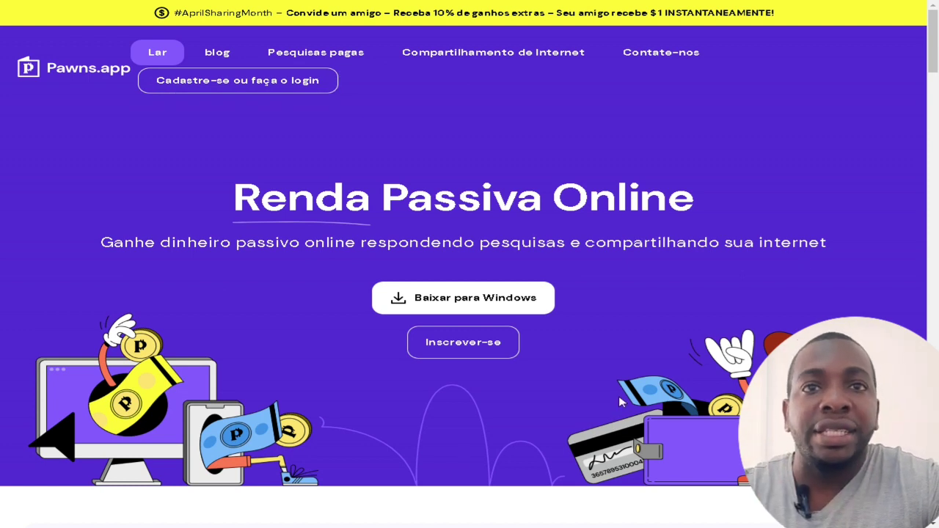
click(463, 346)
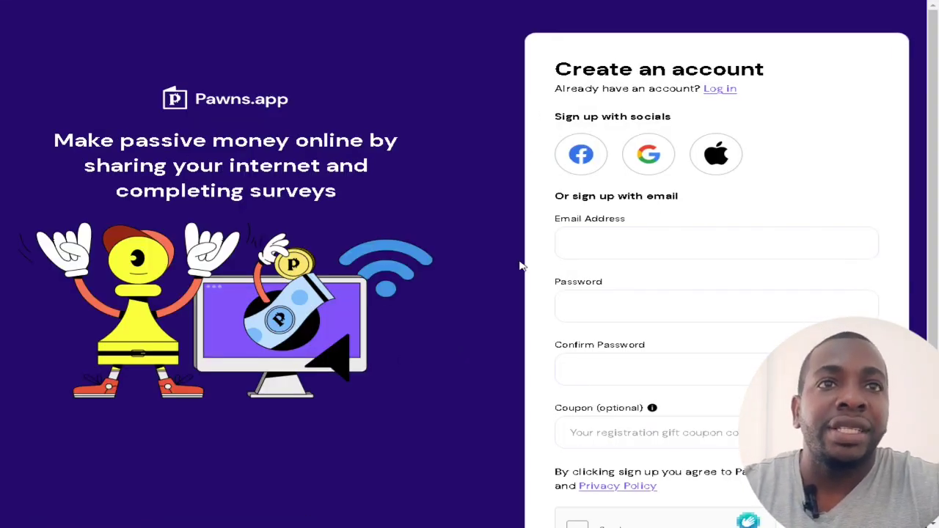
Fill the e-mail from the saved autofill address and enter a password with a letter, number and symbol
click(600, 248)
click(641, 275)
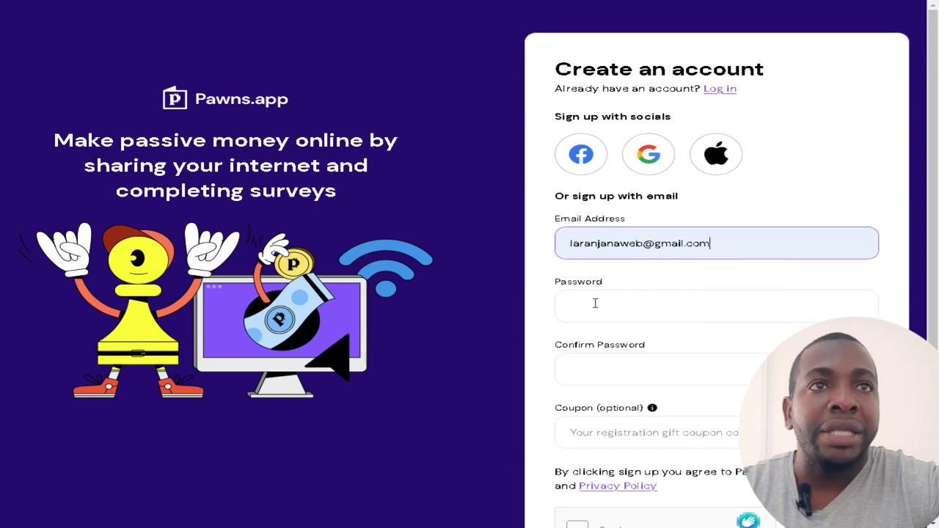
click(595, 303)
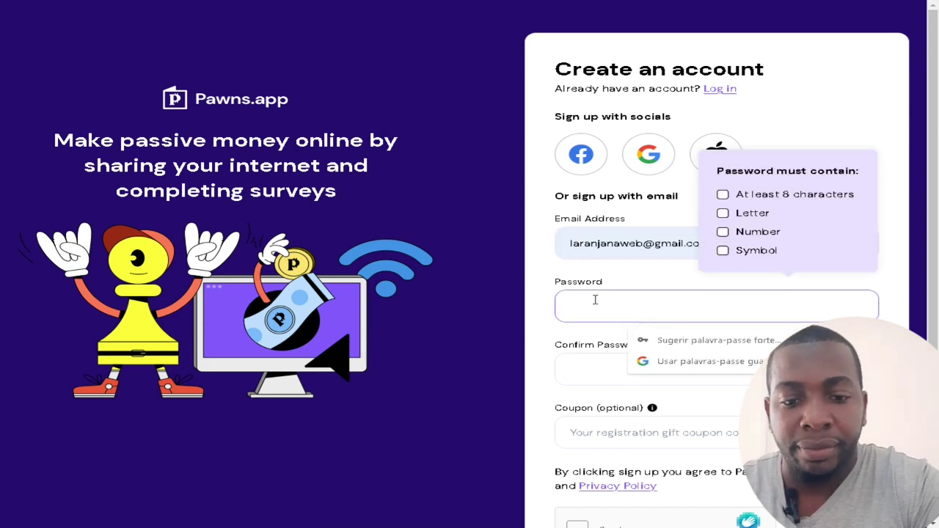
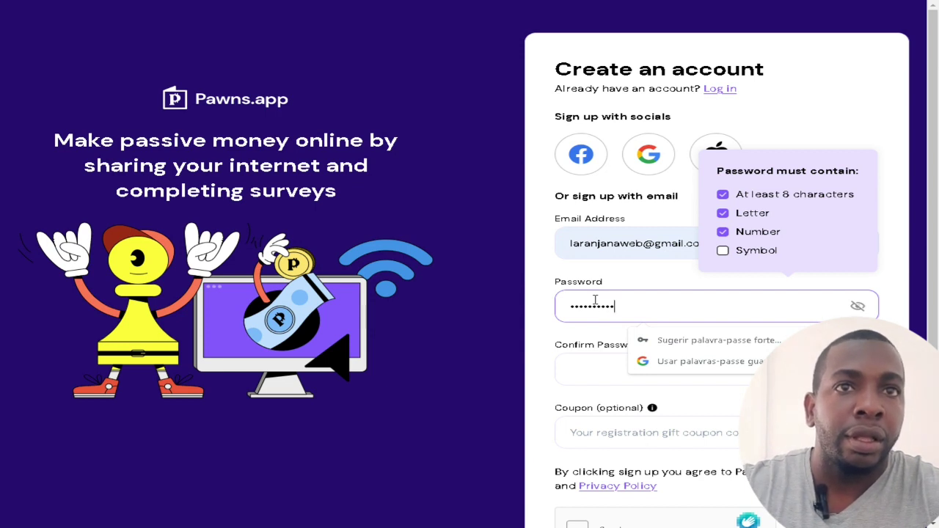
drag(617, 306, 549, 304)
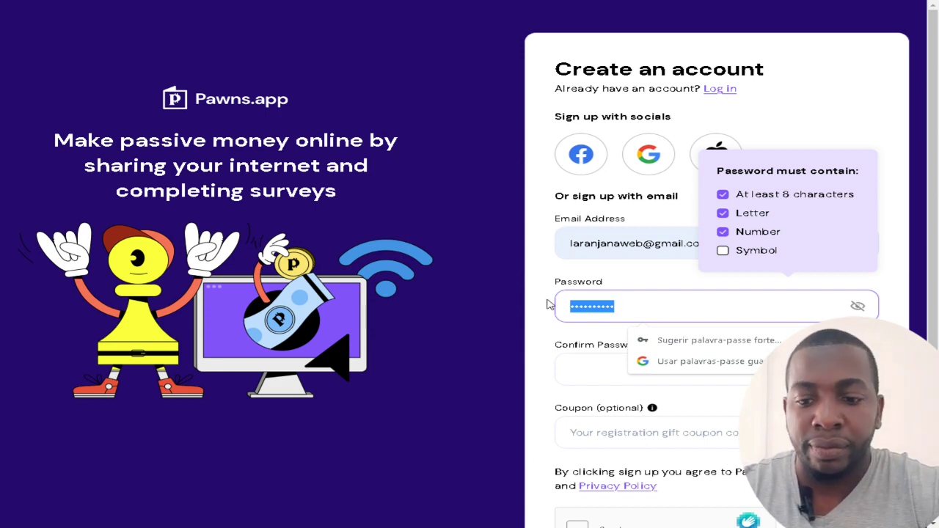
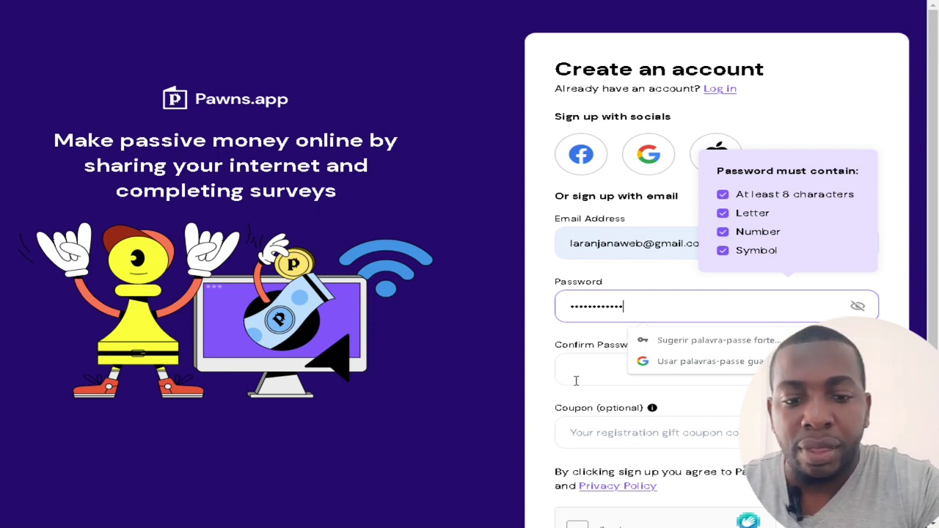
Repeat the same password in the Confirm Password field
click(576, 381)
text(a)
key(BackSpace)
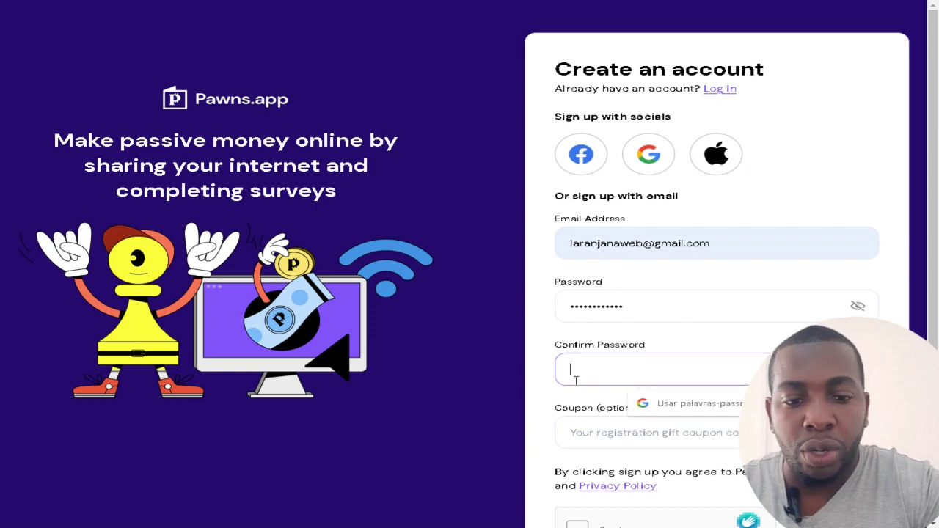
text(a)
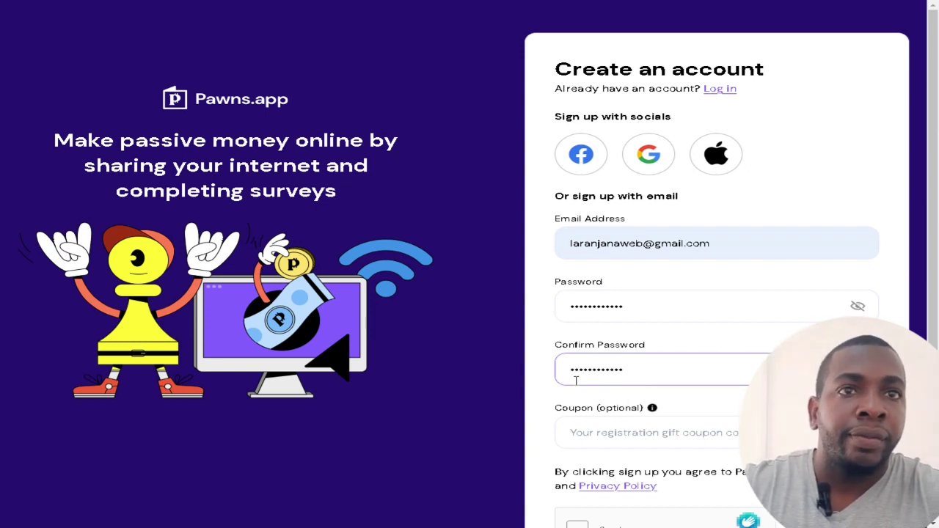
scroll(603, 359, down, 1)
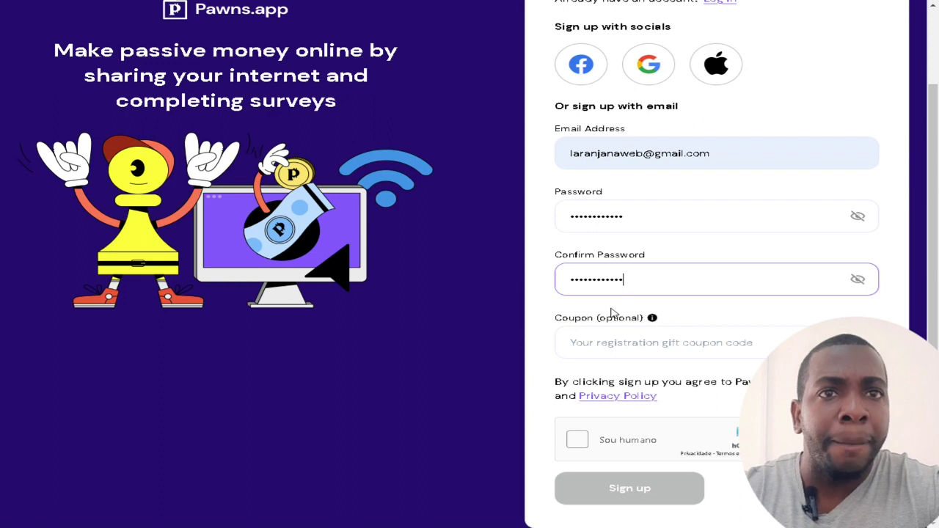
Tick the Sou humano hCaptcha, mark the five popcorn images, and submit Sign up
click(624, 319)
click(584, 445)
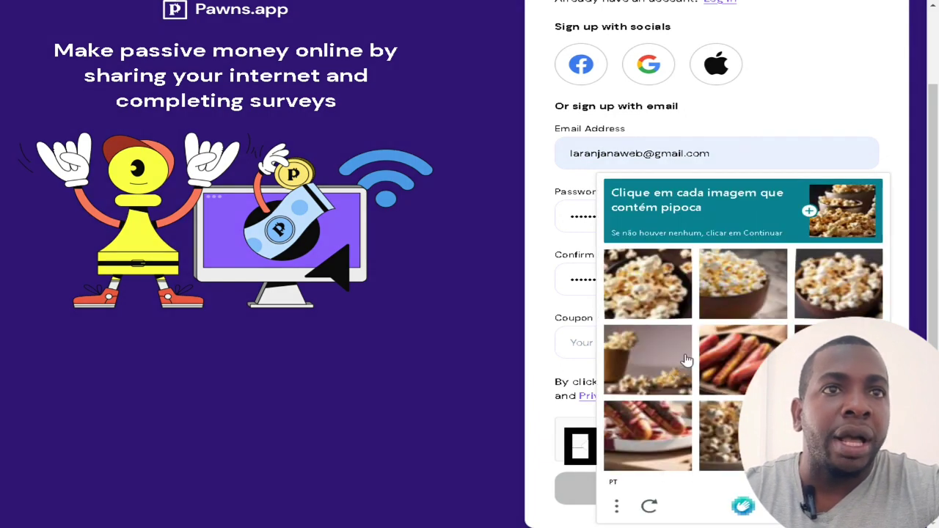
click(669, 303)
click(758, 304)
click(836, 296)
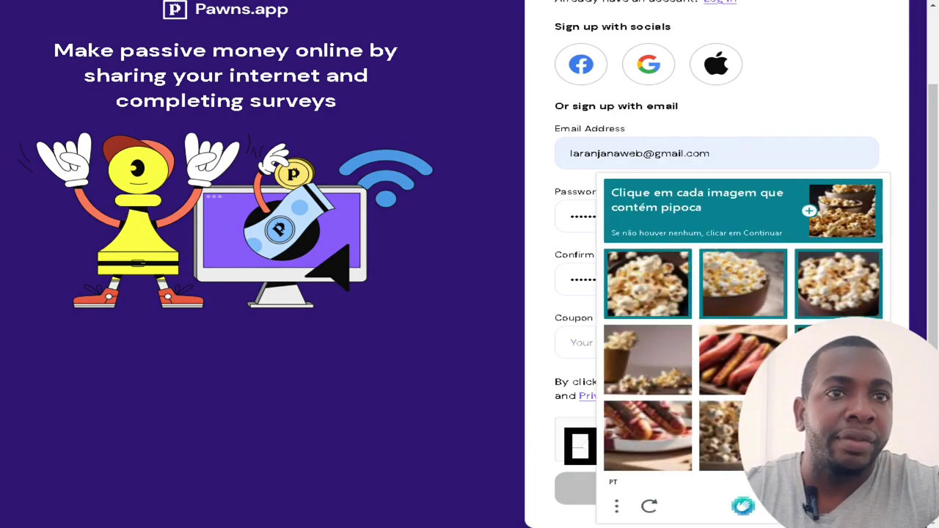
click(616, 358)
click(728, 467)
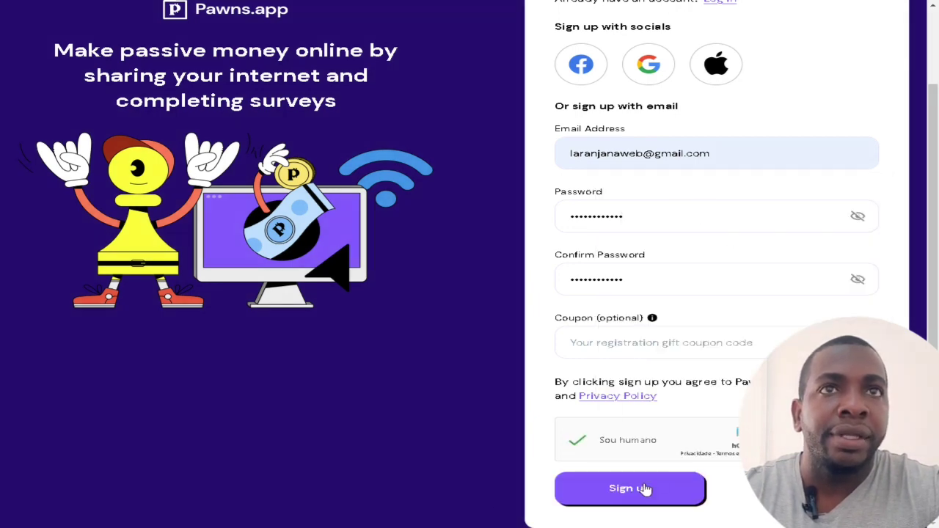
click(641, 490)
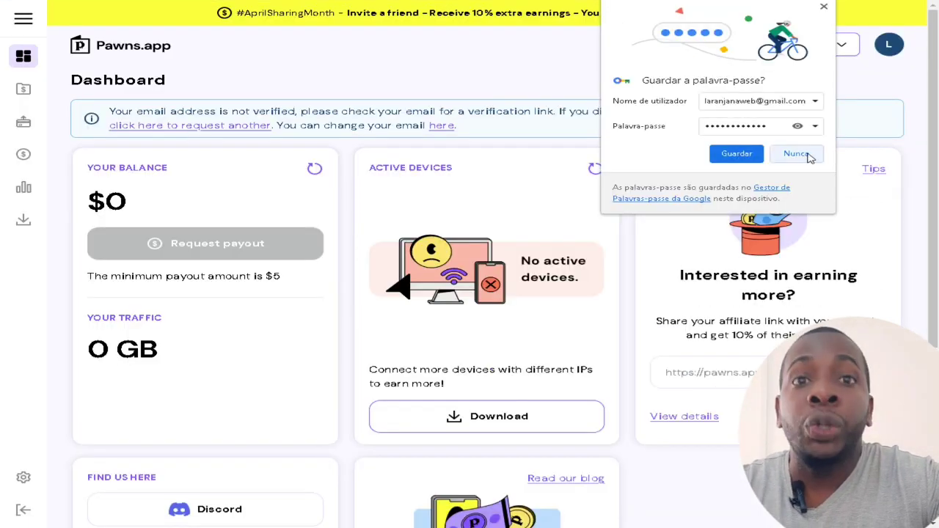
Decline saving the password, translate the Dashboard into Portuguese, and open a new Google tab
click(797, 154)
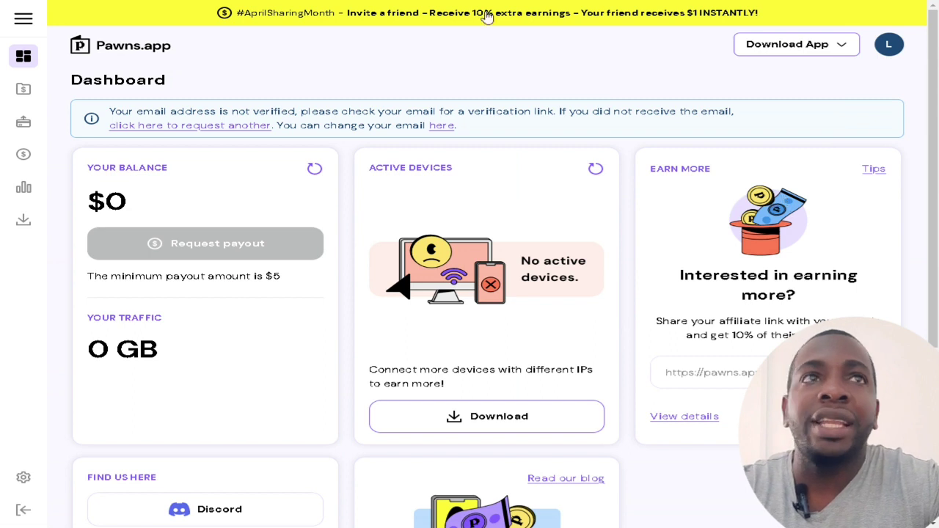
right_click(429, 68)
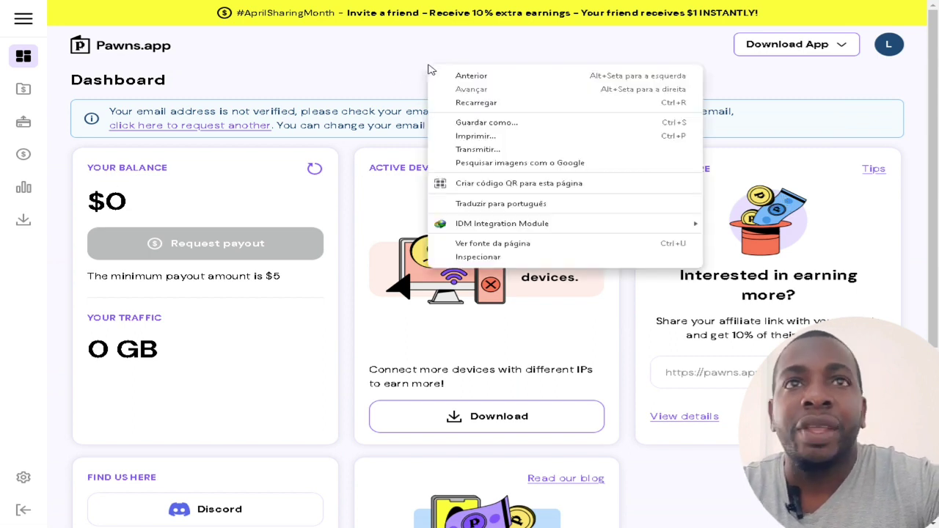
click(504, 204)
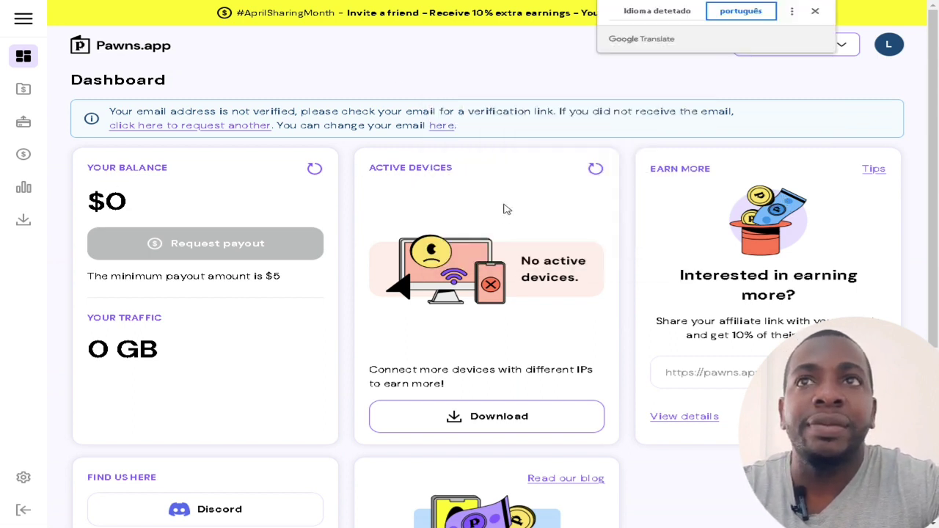
click(813, 11)
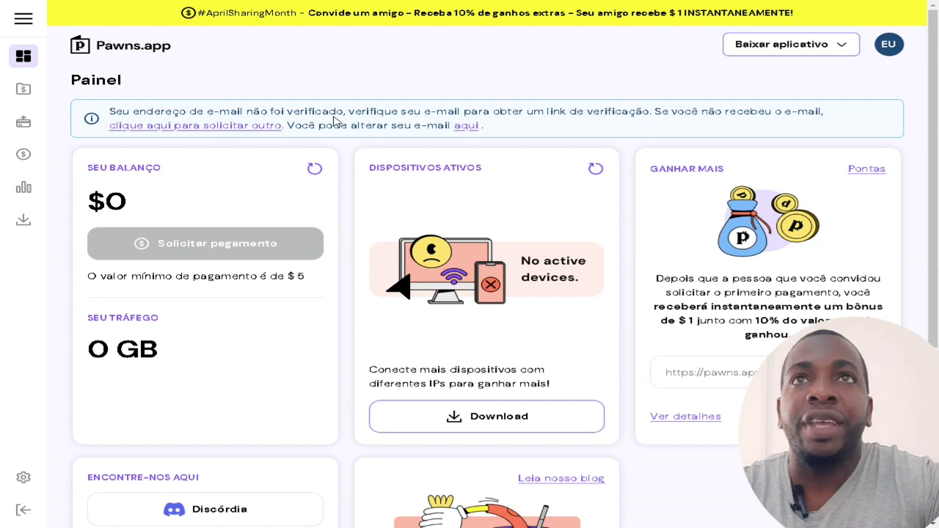
key(ctrl+t)
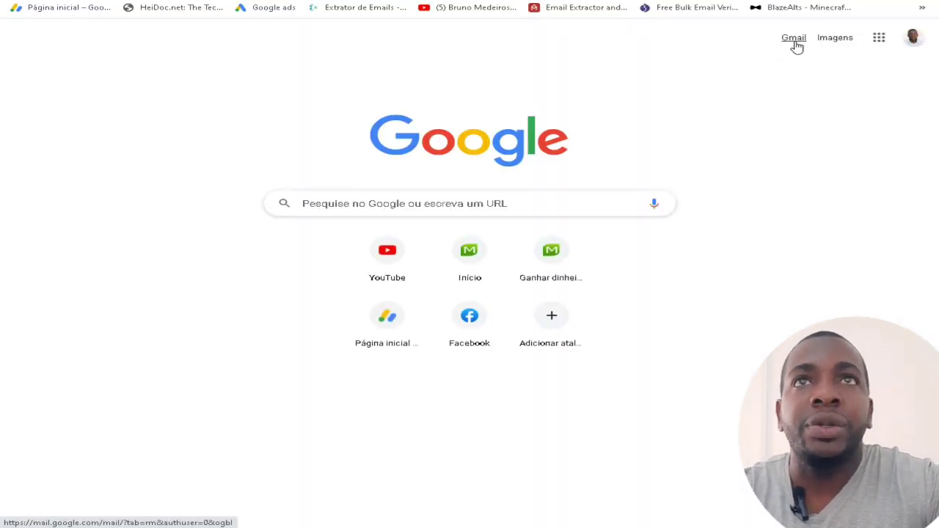
In Gmail, switch to the other account and follow the Pawns.app Verify Email Address link
click(794, 41)
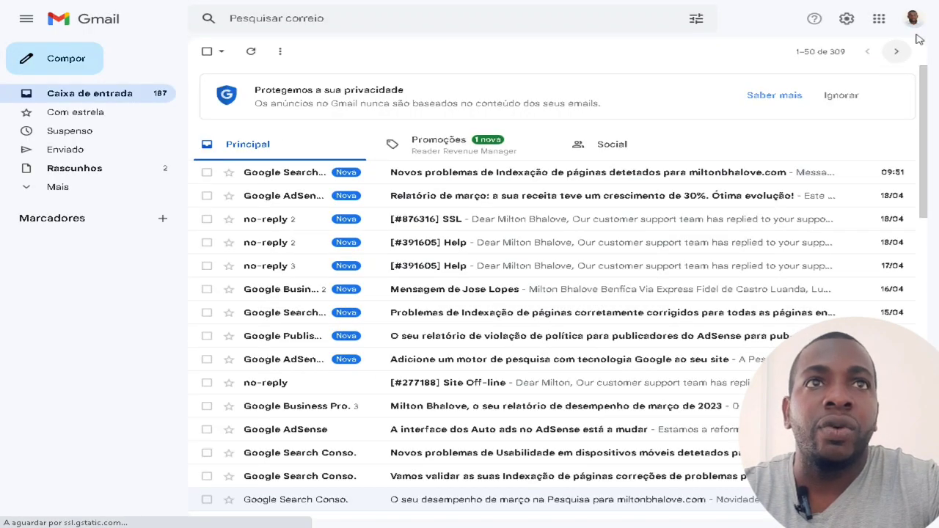
click(912, 18)
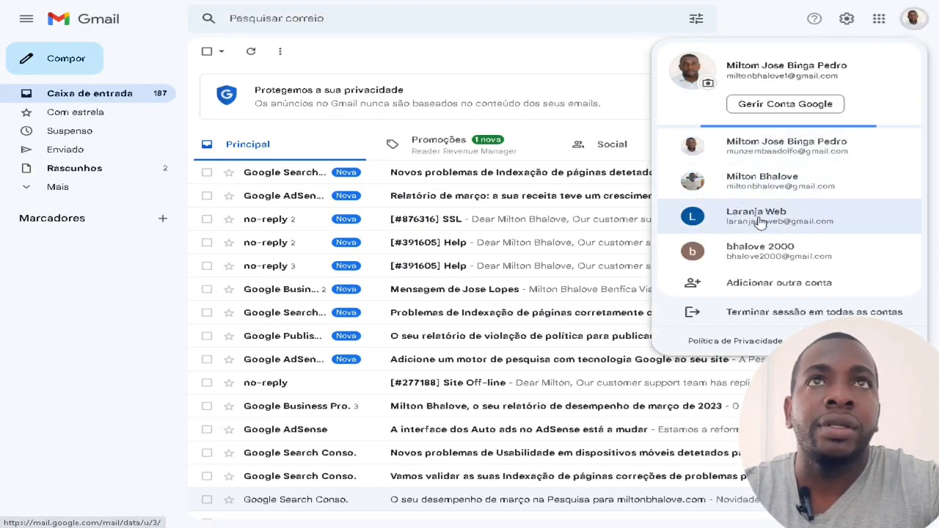
click(763, 217)
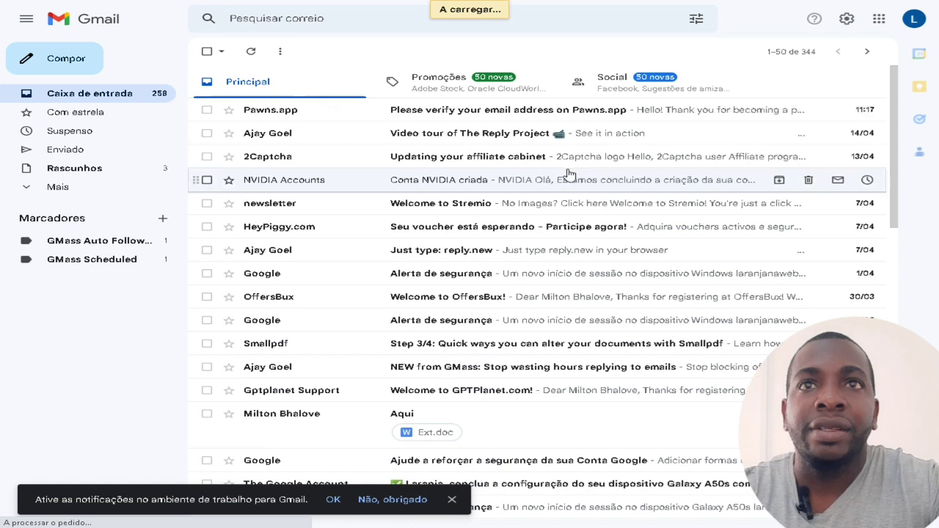
click(445, 106)
scroll(530, 191, down, 1)
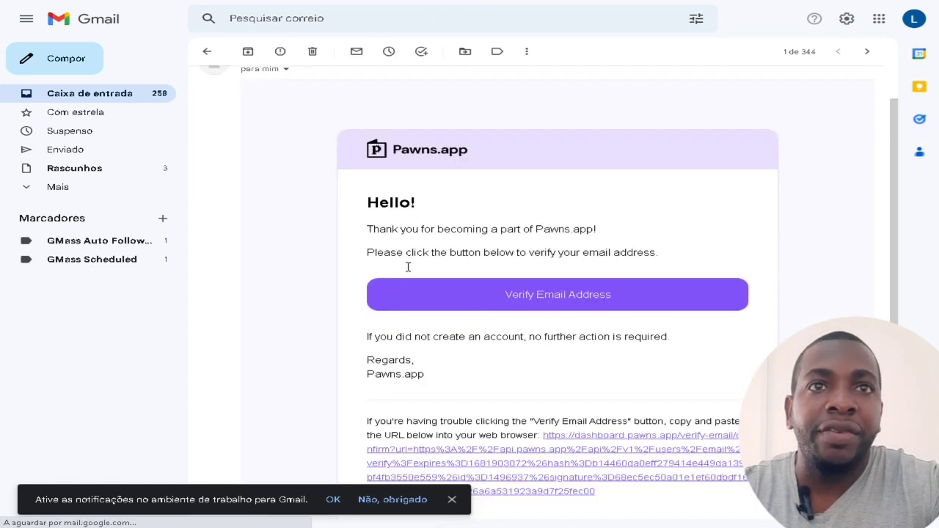
click(554, 300)
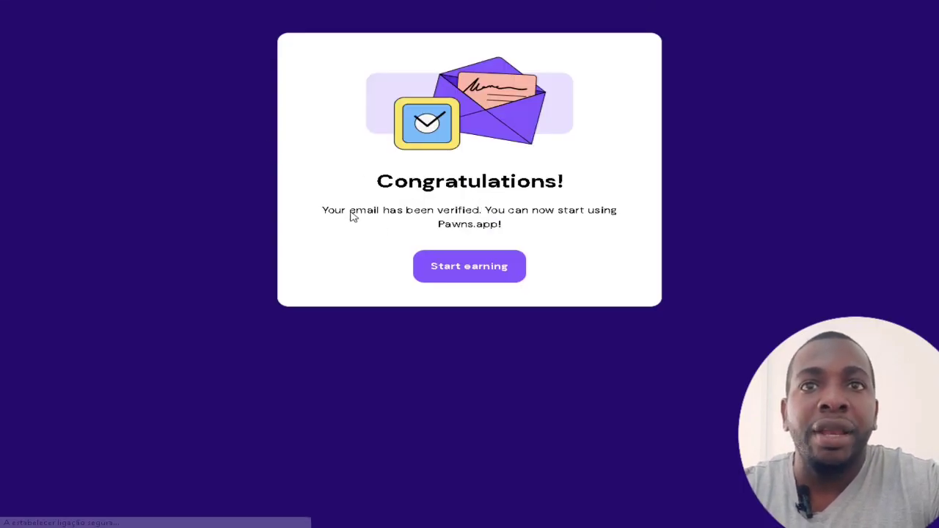
Translate the email-verified page to Portuguese, dismiss the Translate bubble, and review the $0 dashboard
right_click(350, 214)
click(426, 351)
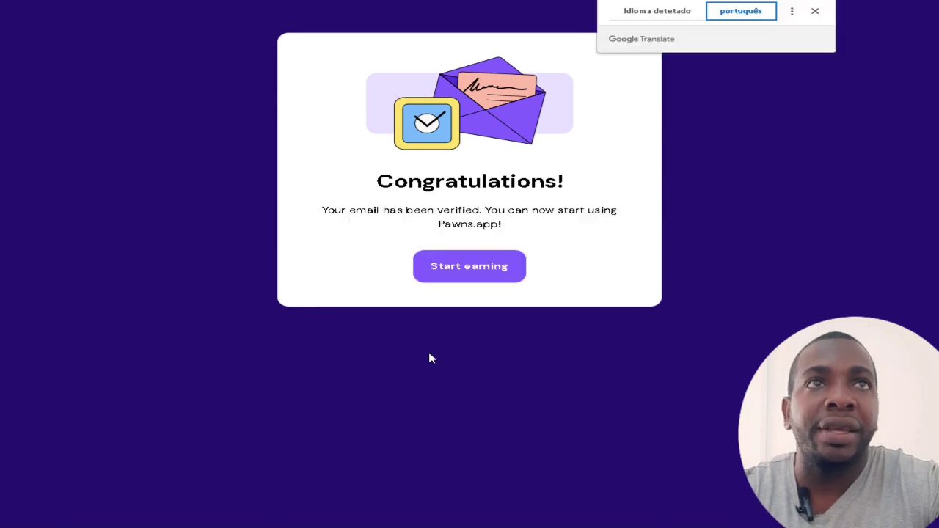
click(814, 11)
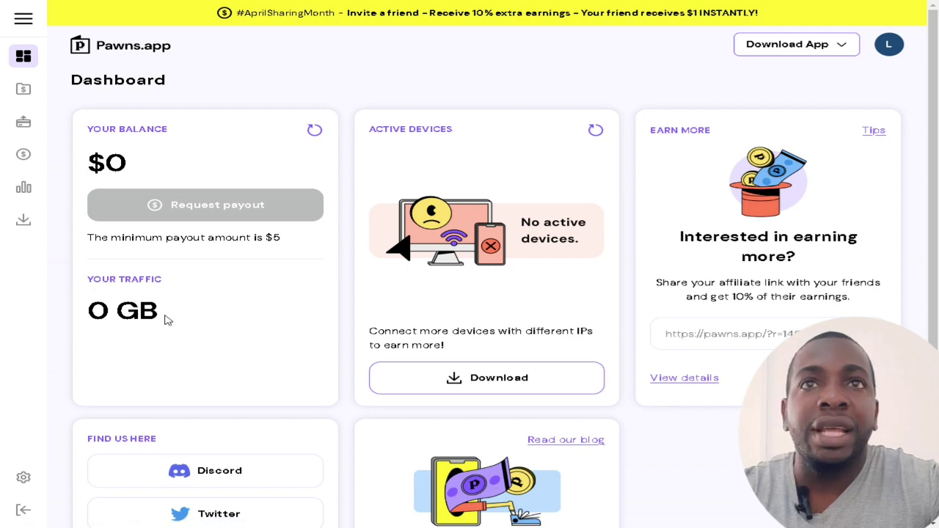
scroll(296, 327, down, 3)
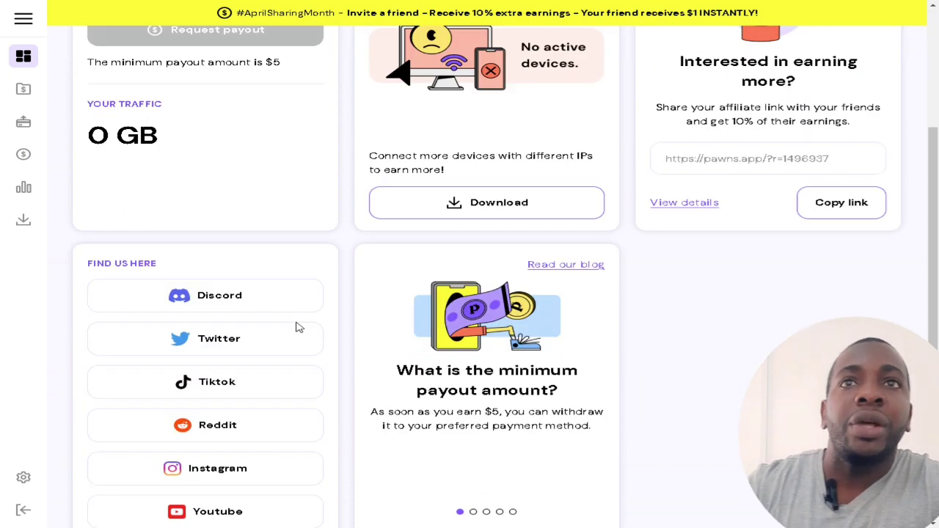
scroll(295, 325, up, 3)
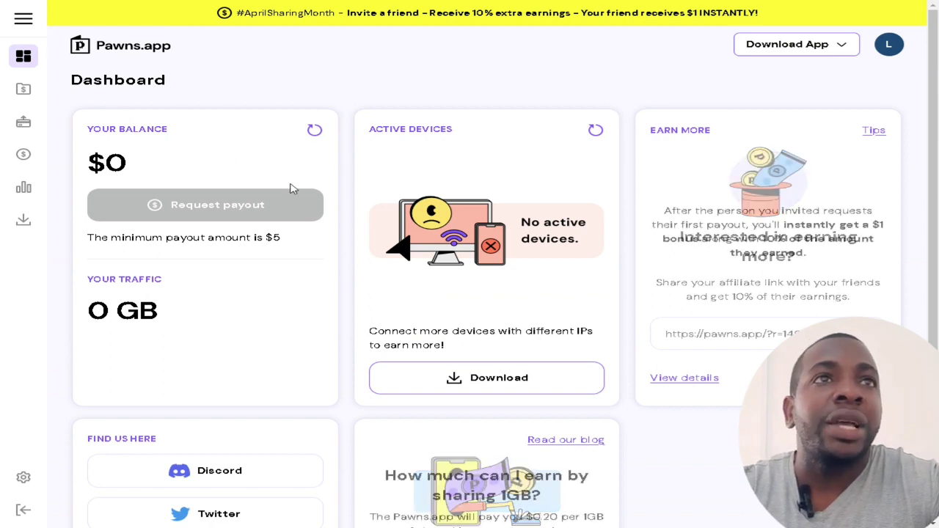
Choose Windows from the Download App list to fetch Pawns Setup.exe (164.47 MB)
click(814, 45)
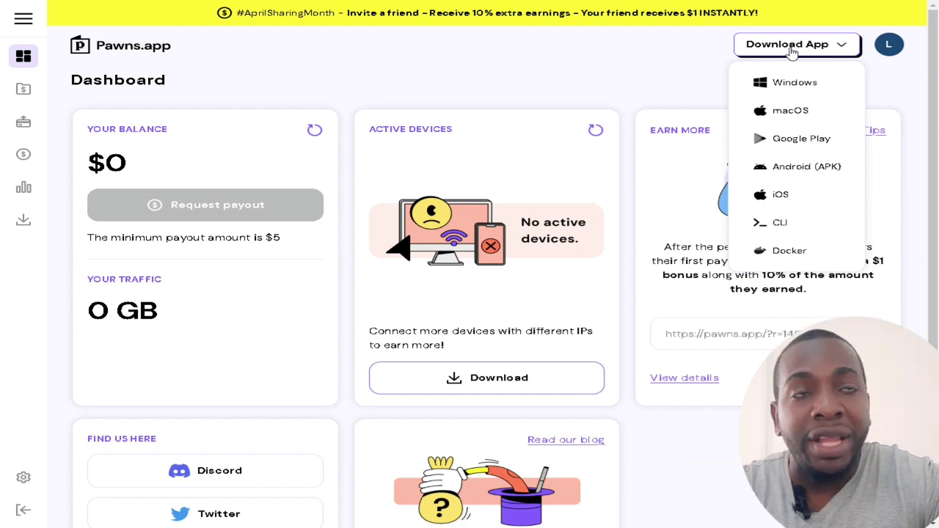
click(791, 46)
click(826, 48)
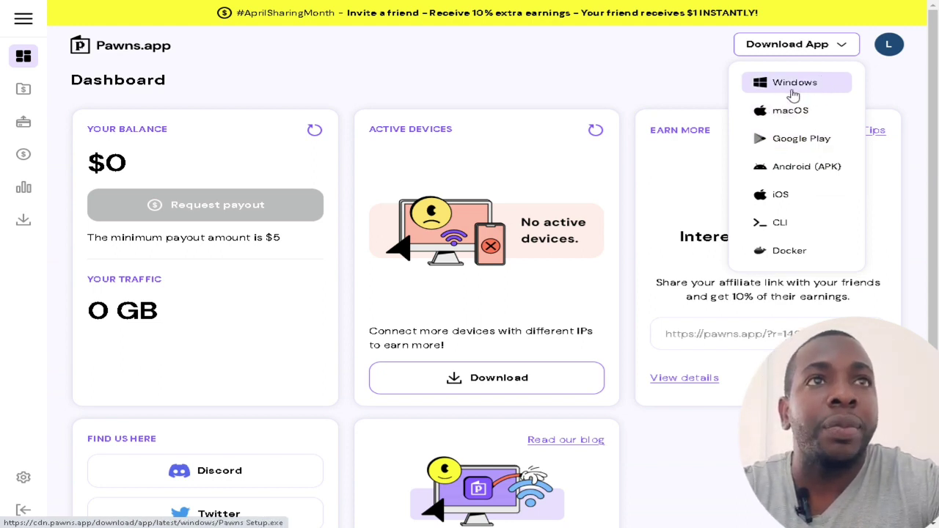
click(802, 88)
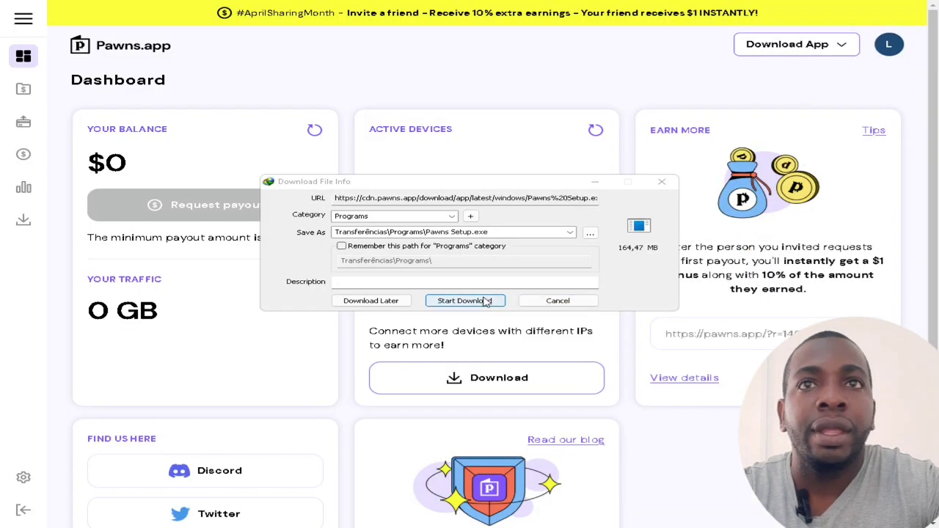
Download Pawns Setup.exe in IDM, open it to launch the installer, and minimize IDM
click(484, 301)
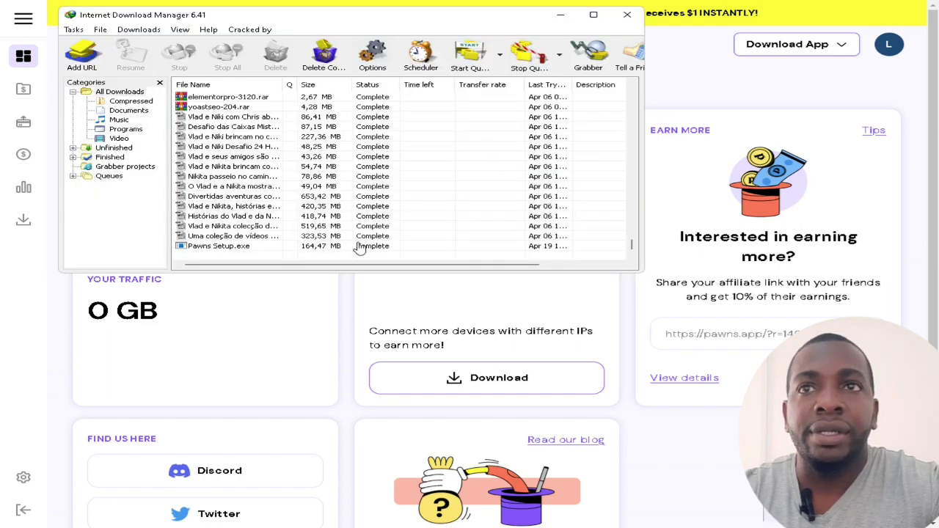
right_click(229, 247)
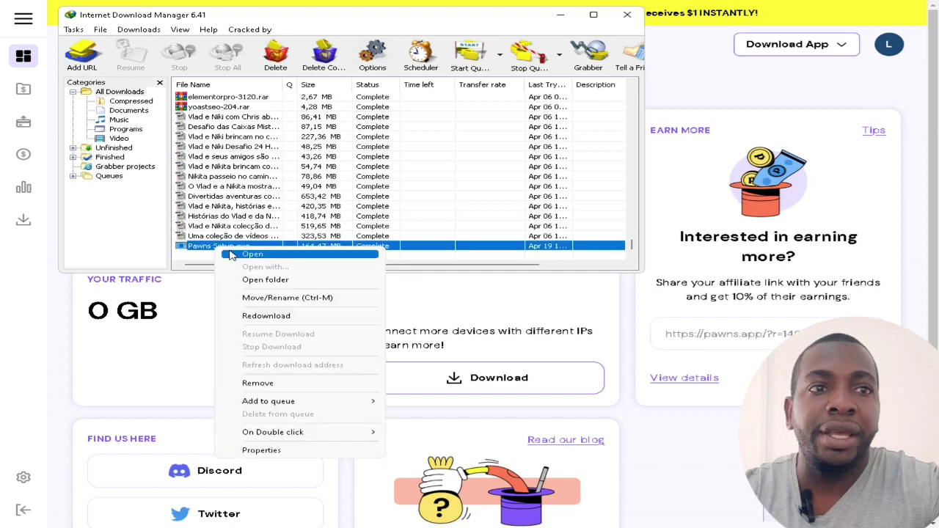
click(242, 256)
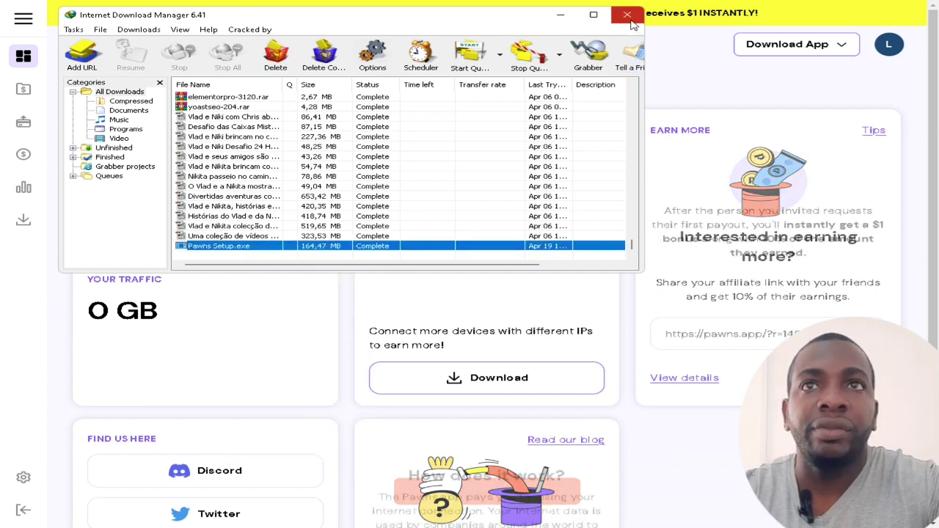
click(560, 15)
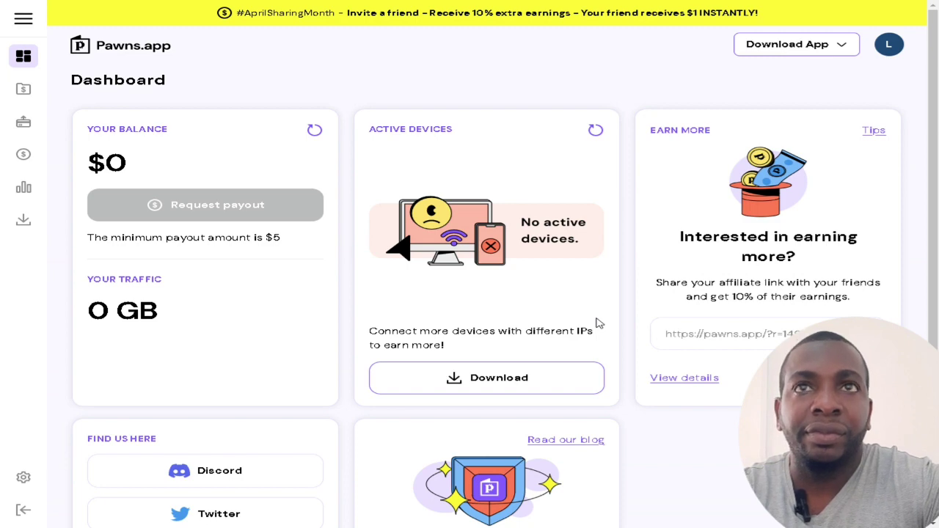
scroll(580, 308, down, 3)
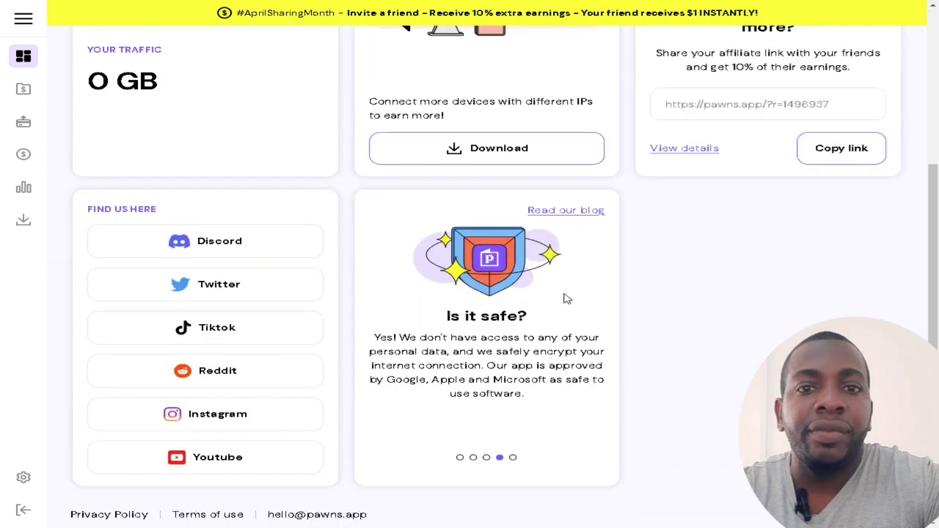
scroll(563, 298, up, 3)
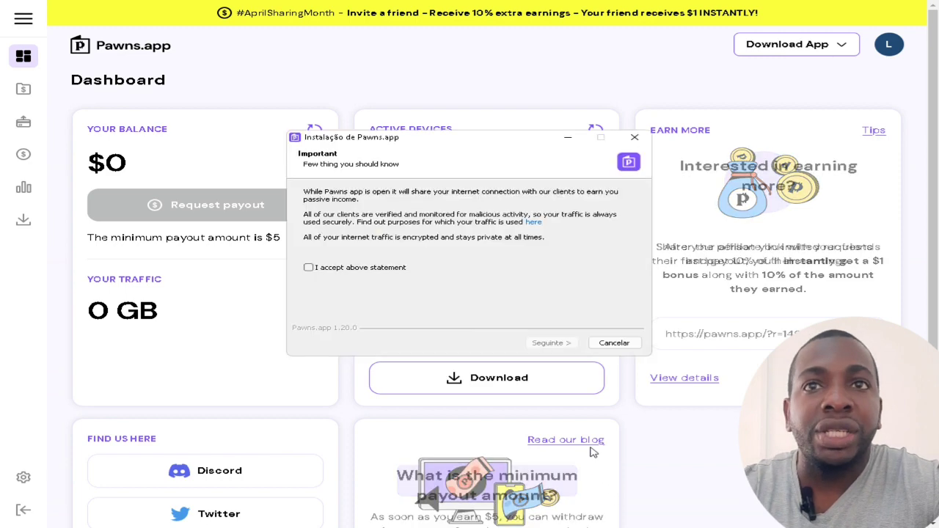
Accept the traffic-sharing statement and licence, start Instalar, and minimize the installer
click(358, 270)
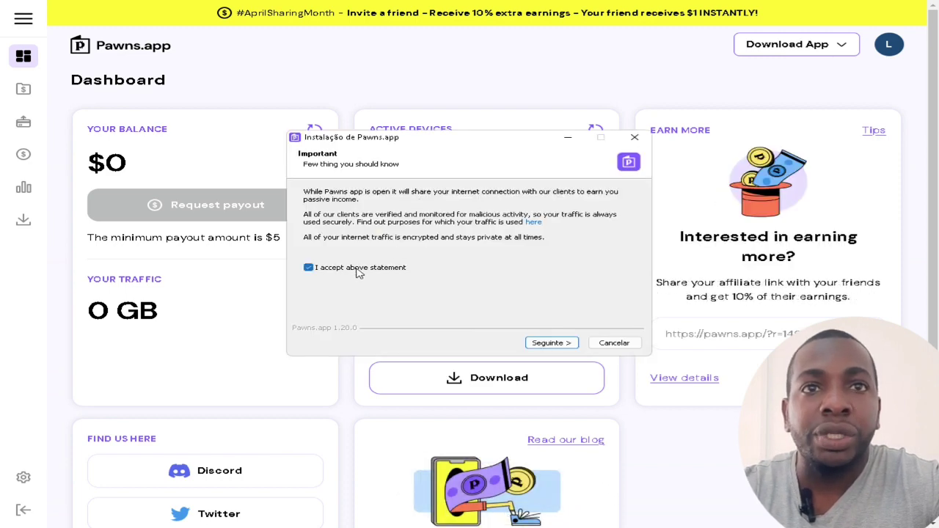
click(560, 344)
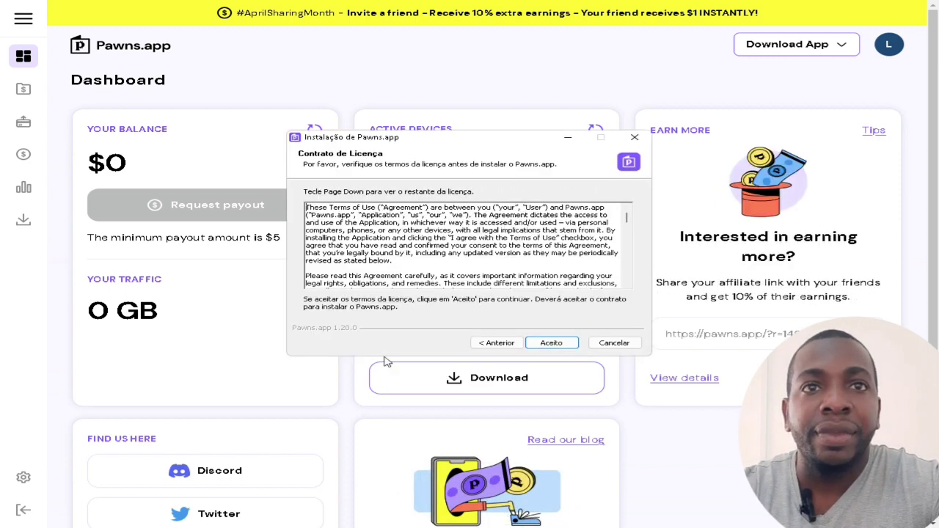
click(570, 347)
click(562, 345)
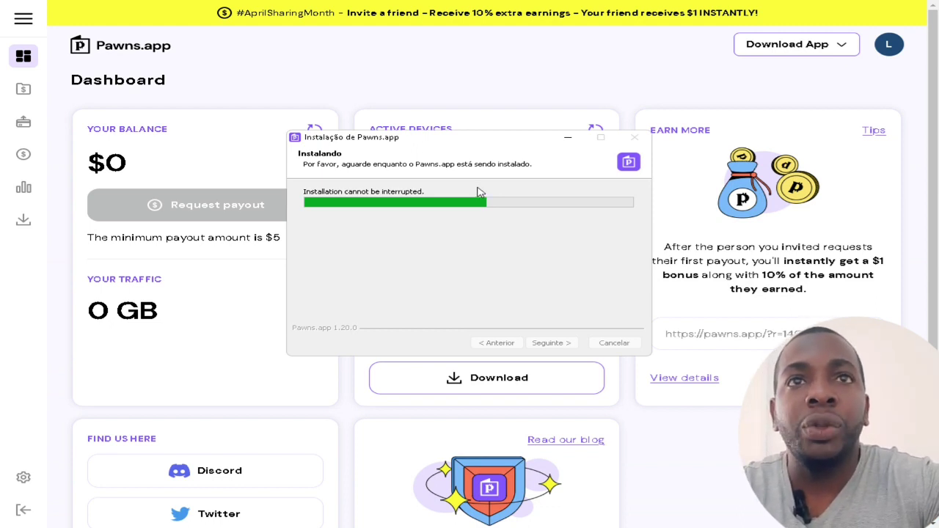
click(565, 140)
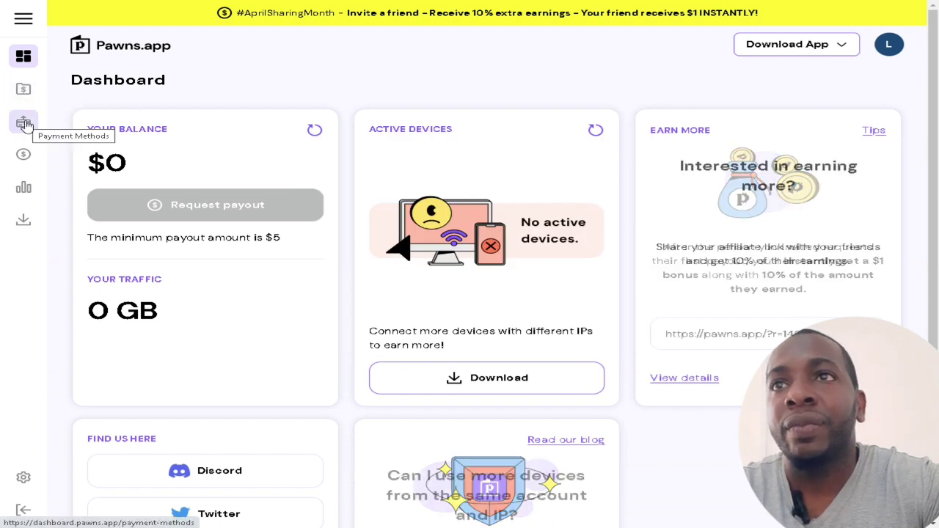
Open Invite a Friend, translate it to Portuguese, select the referral link, and hide the netsh console
click(24, 163)
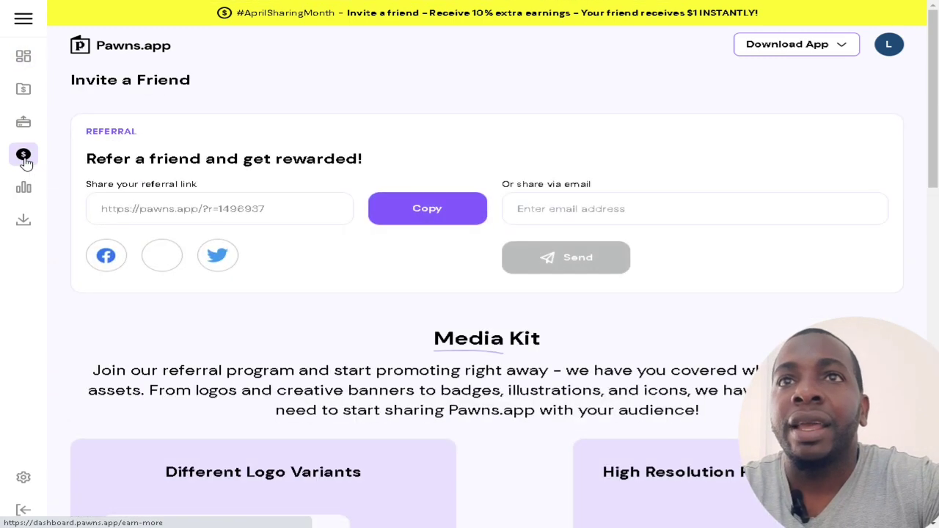
right_click(516, 156)
click(588, 294)
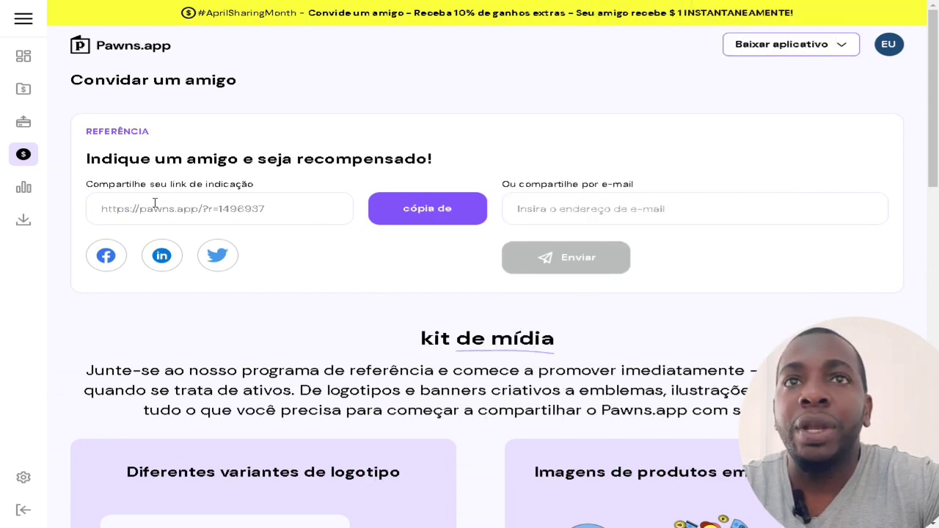
drag(276, 210, 92, 208)
right_click(232, 213)
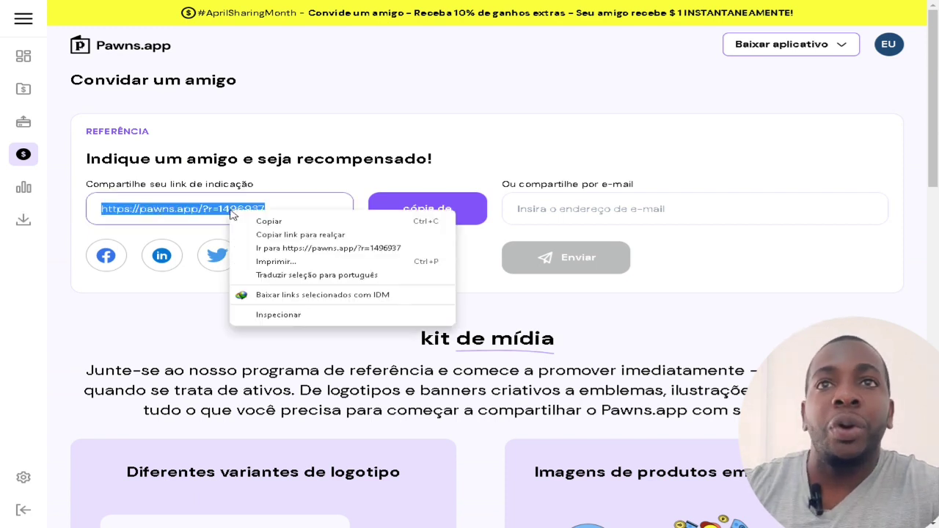
click(420, 109)
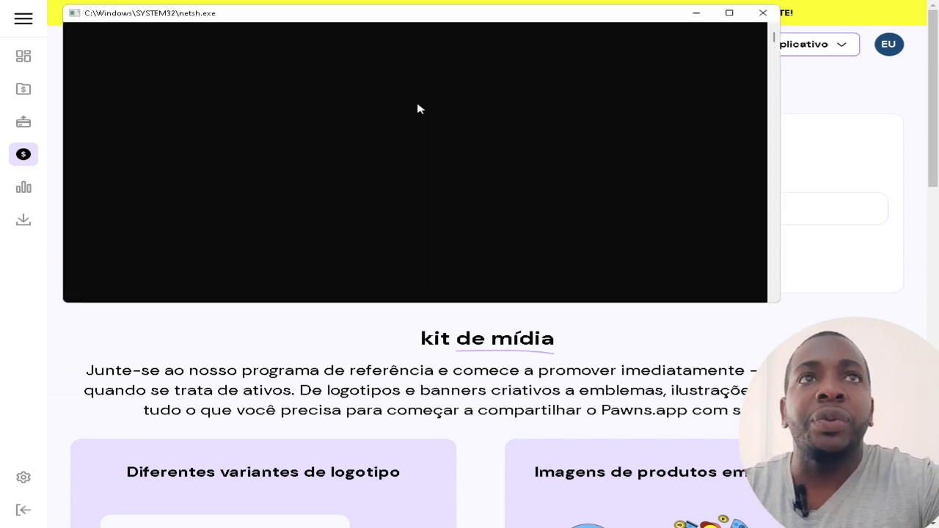
click(696, 13)
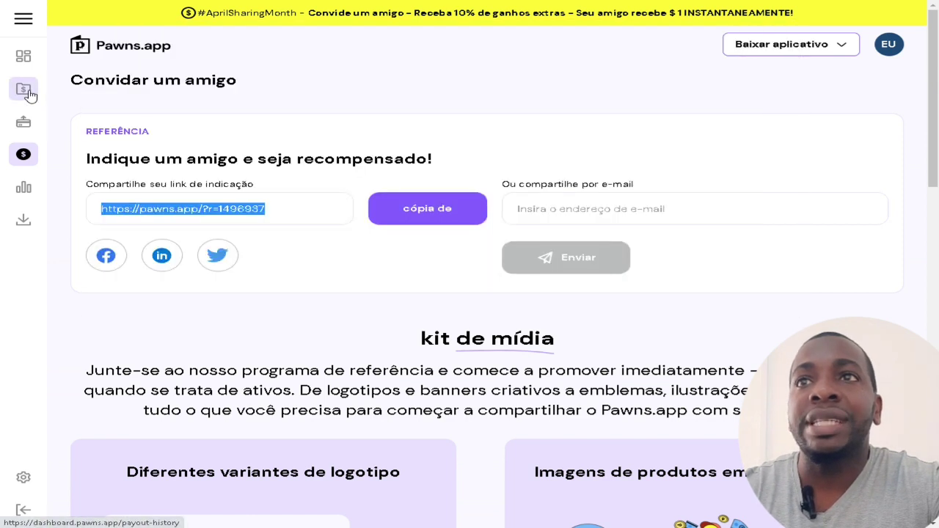
On the payment methods page, set the country to Angola
click(24, 127)
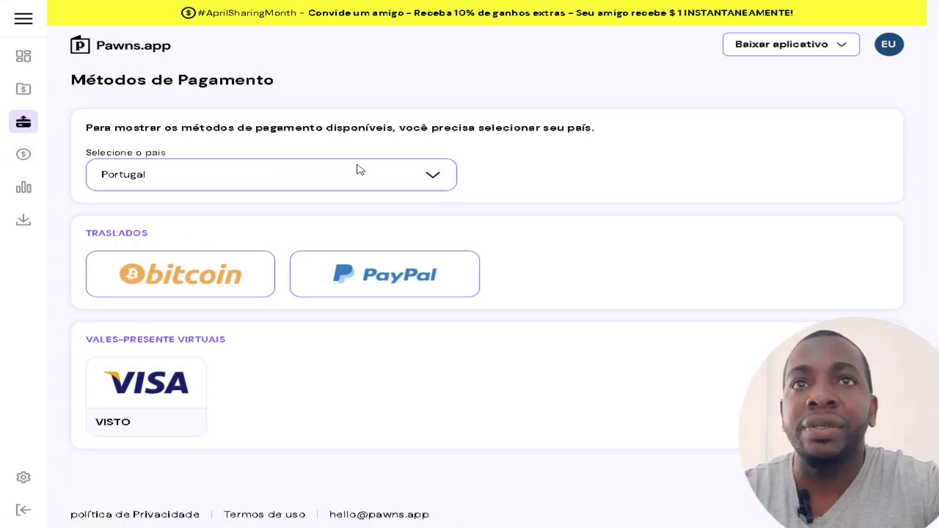
click(433, 176)
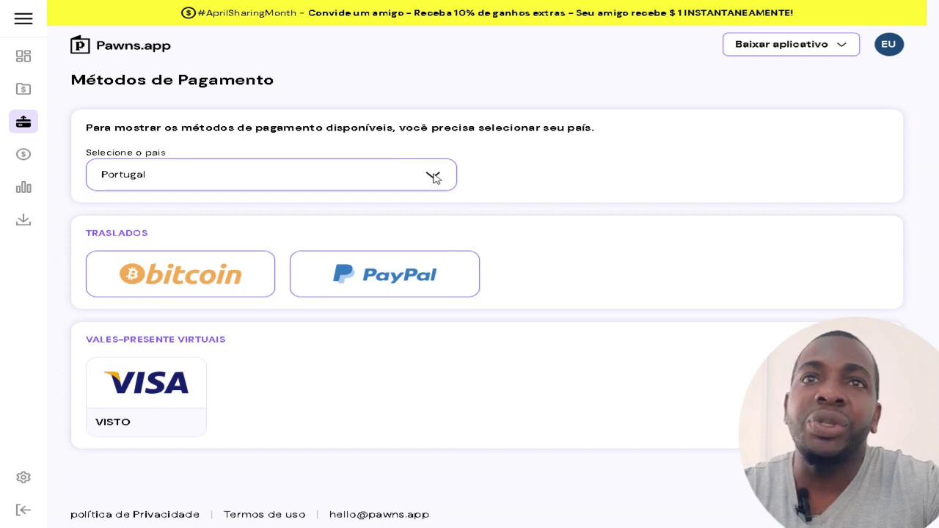
click(434, 176)
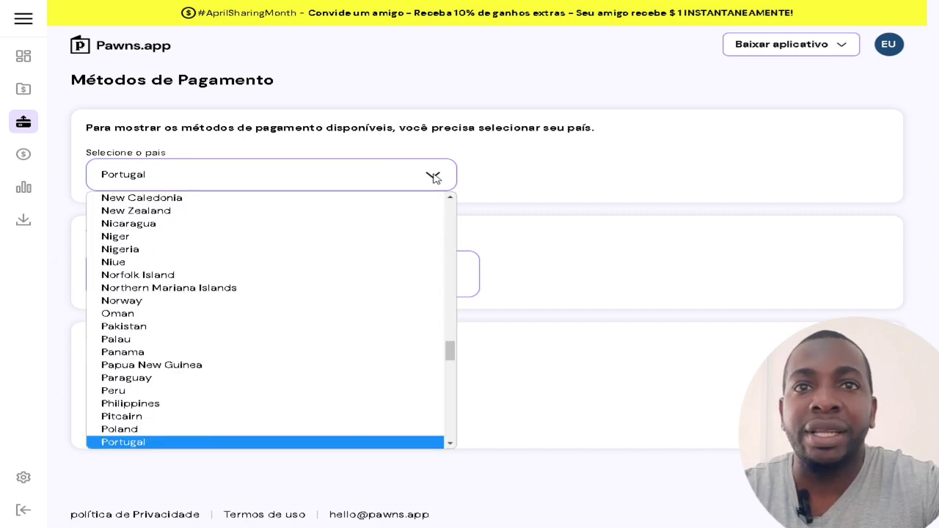
drag(450, 352, 461, 194)
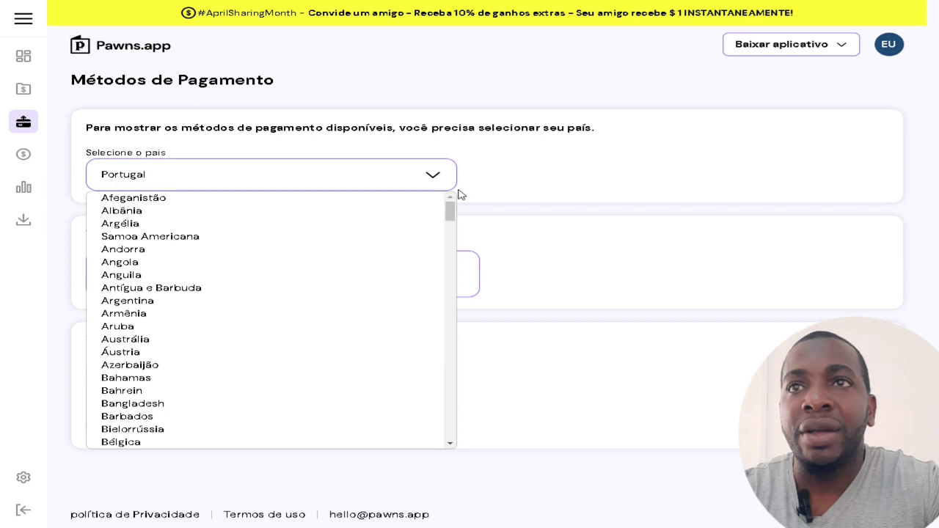
click(187, 264)
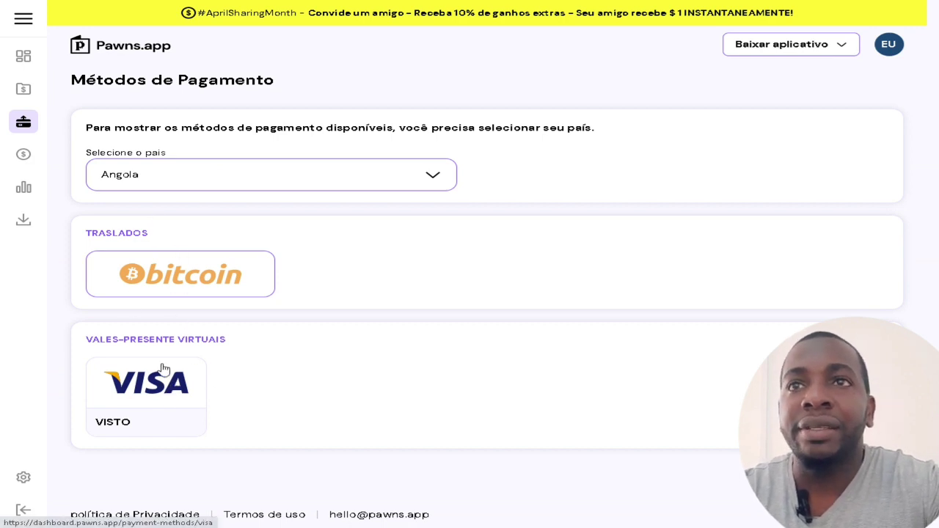
Change the country to Brasil, view the PayPal withdrawal details, and return to the Dashboard
click(289, 188)
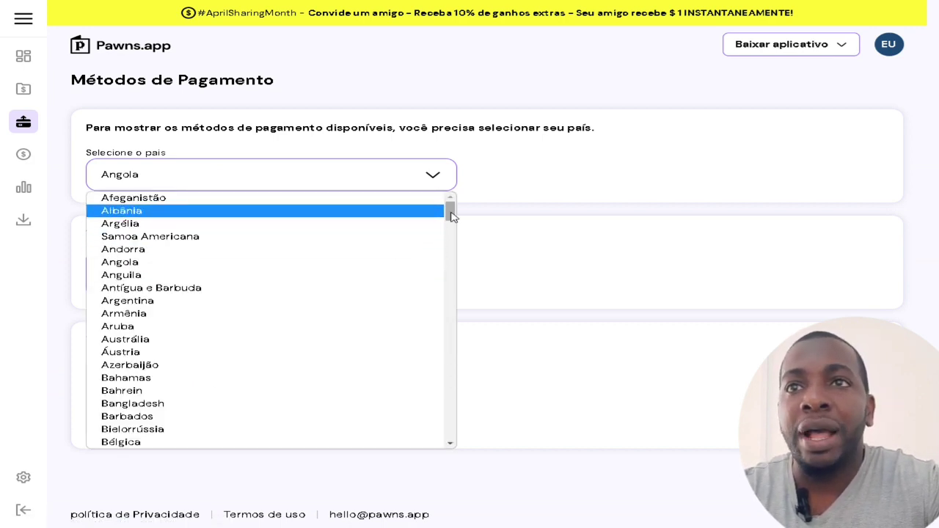
mouse_move(450, 215)
mouse_down()
mouse_move(450, 398)
mouse_move(451, 212)
mouse_up()
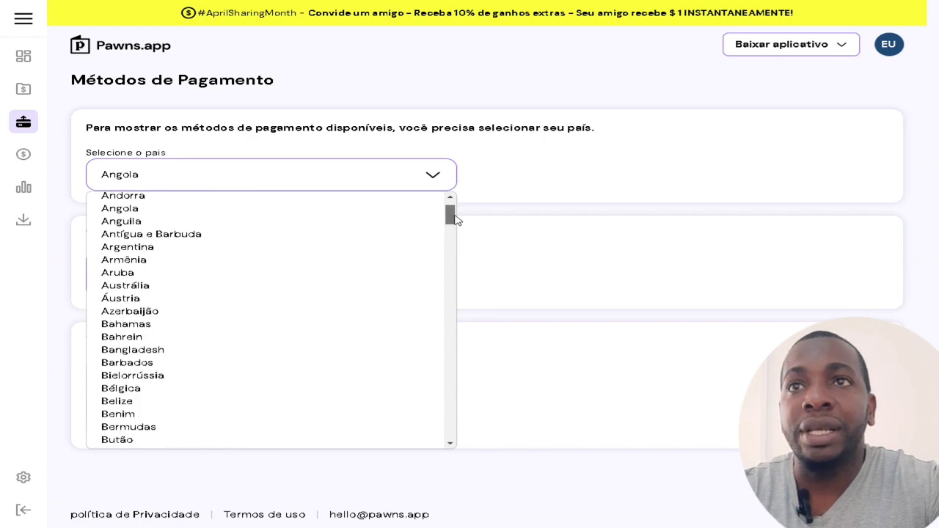
click(359, 180)
click(358, 179)
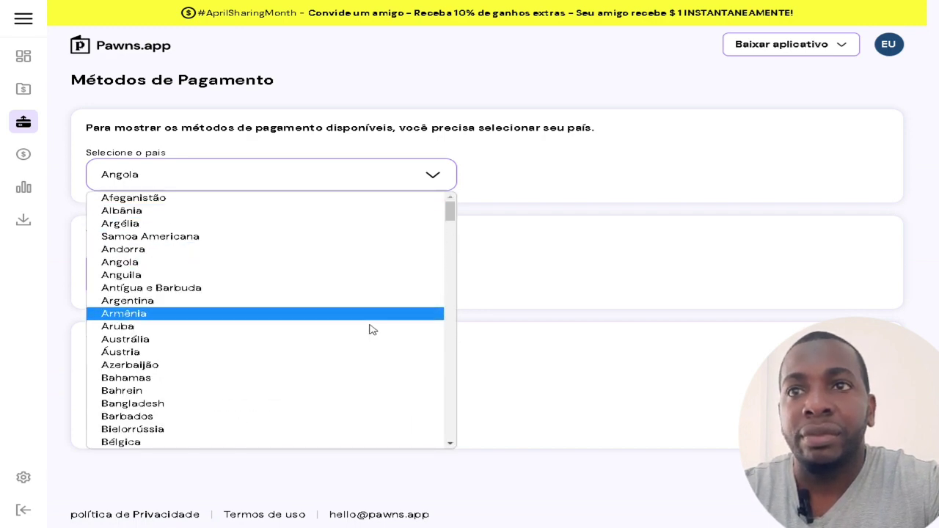
scroll(375, 334, down, 3)
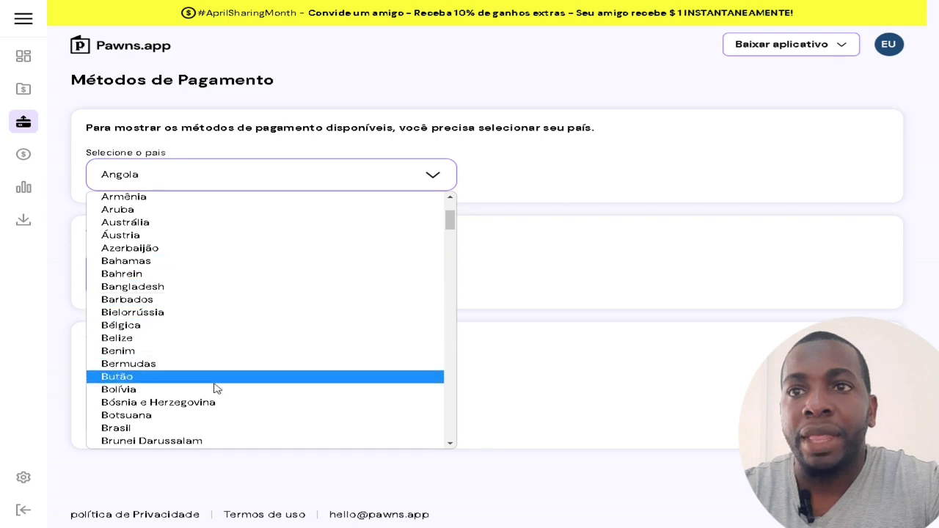
scroll(209, 372, down, 3)
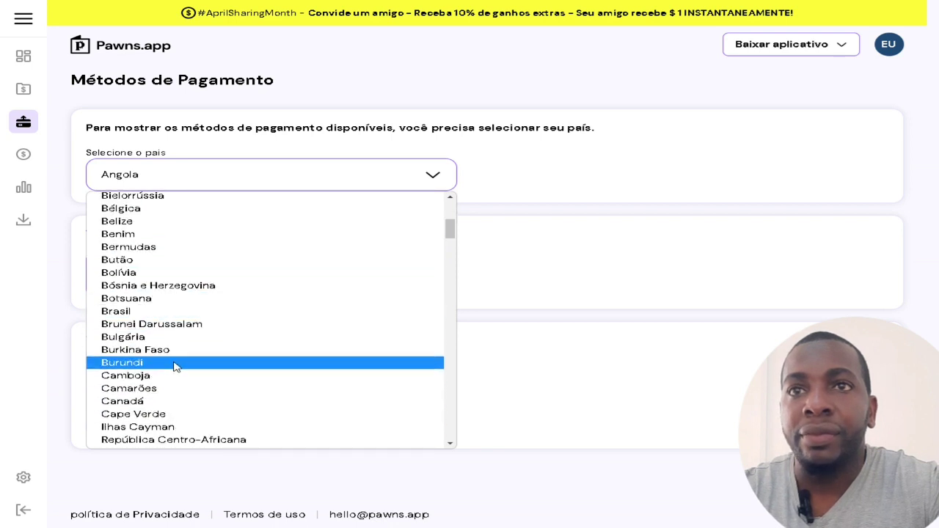
click(175, 314)
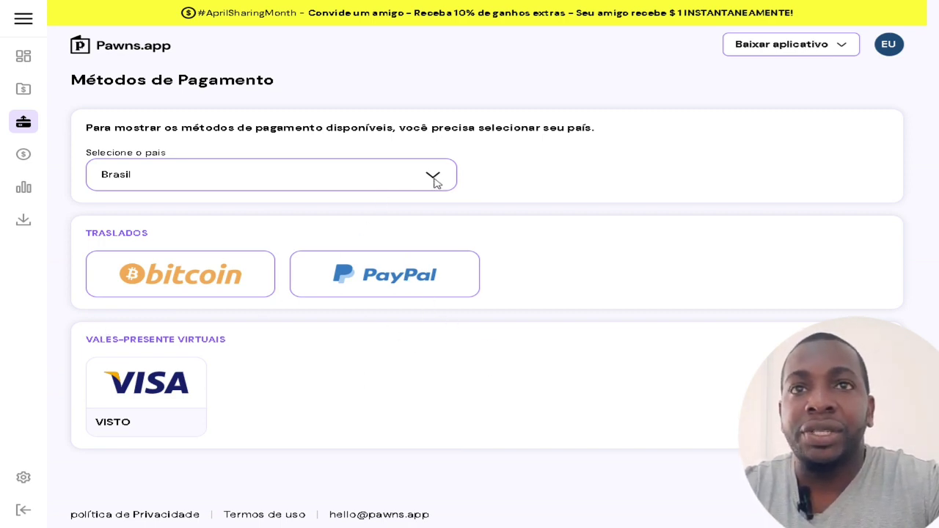
click(386, 288)
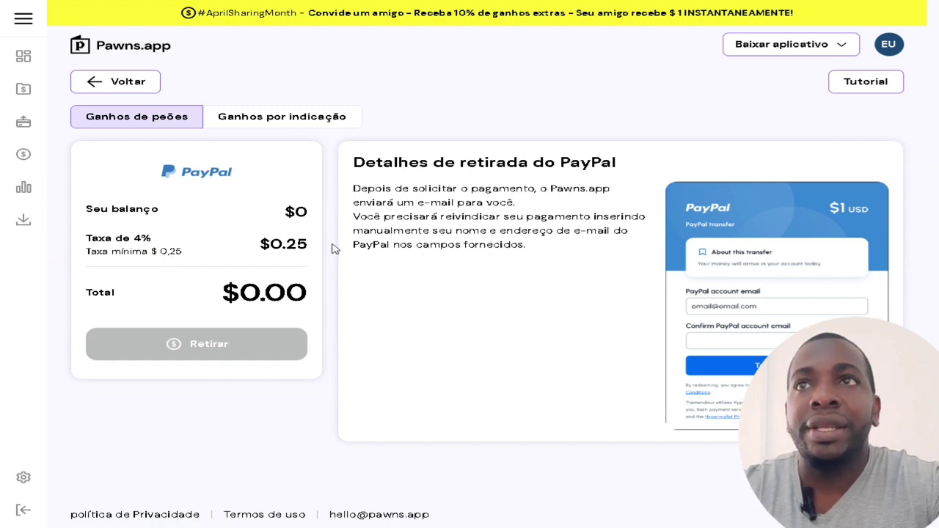
click(29, 64)
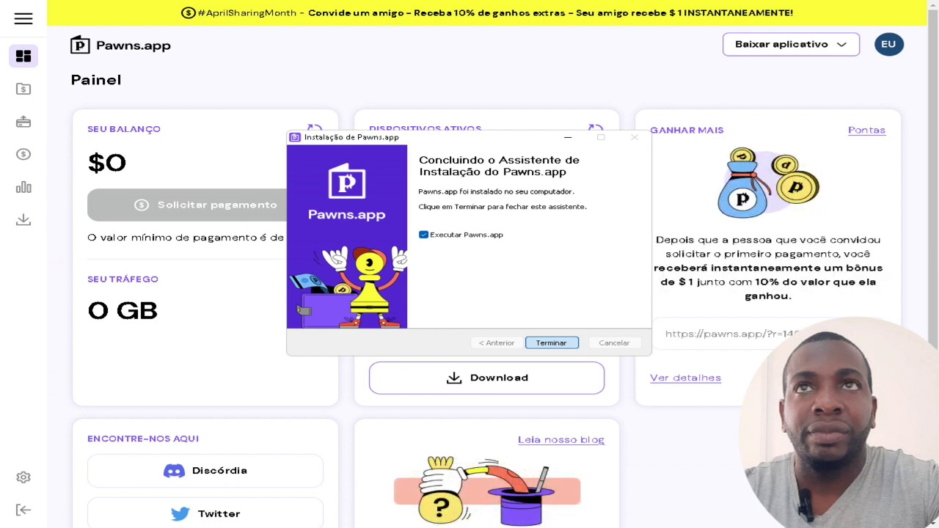
Finish the installer with 'Executar Pawns.app' checked and let the client's Sign in window load
key(Return)
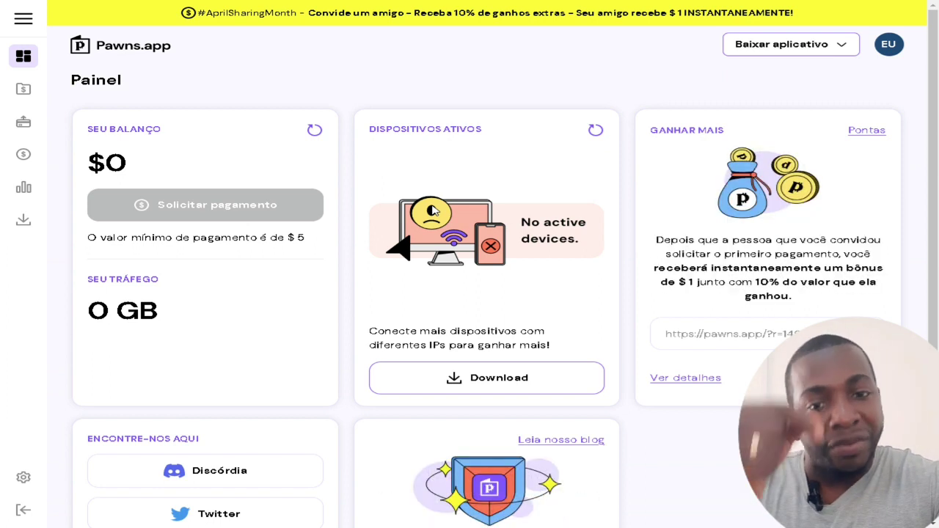
click(534, 248)
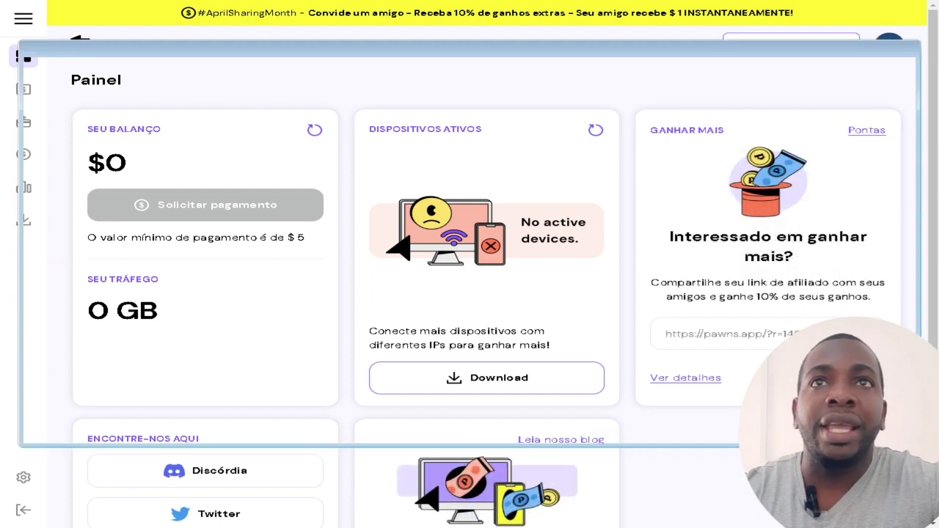
drag(778, 314, 778, 314)
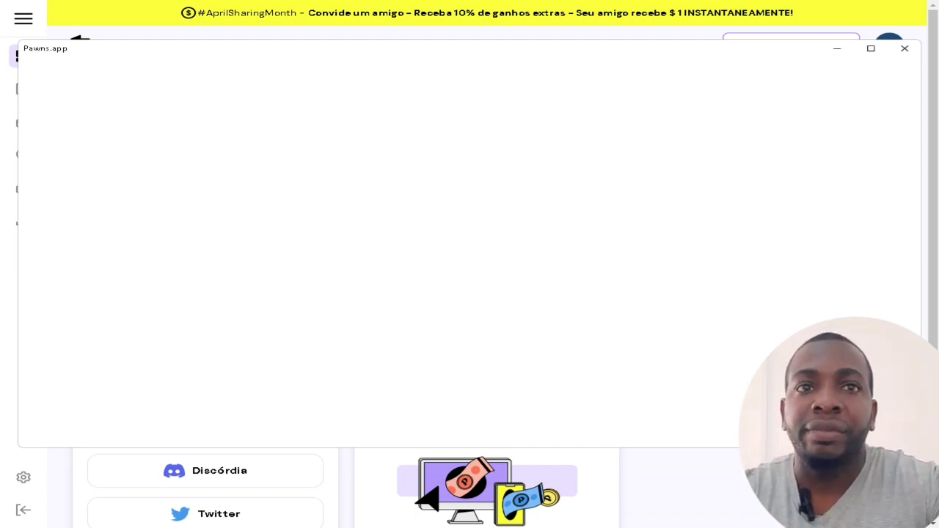
mouse_move(673, 527)
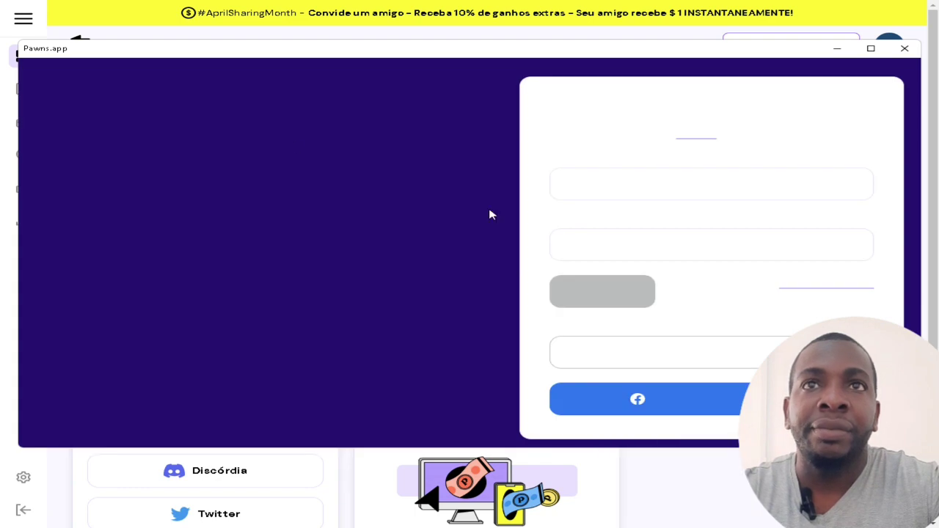
Enter the account e-mail and password, fixing a mistyped character, and log in
click(620, 186)
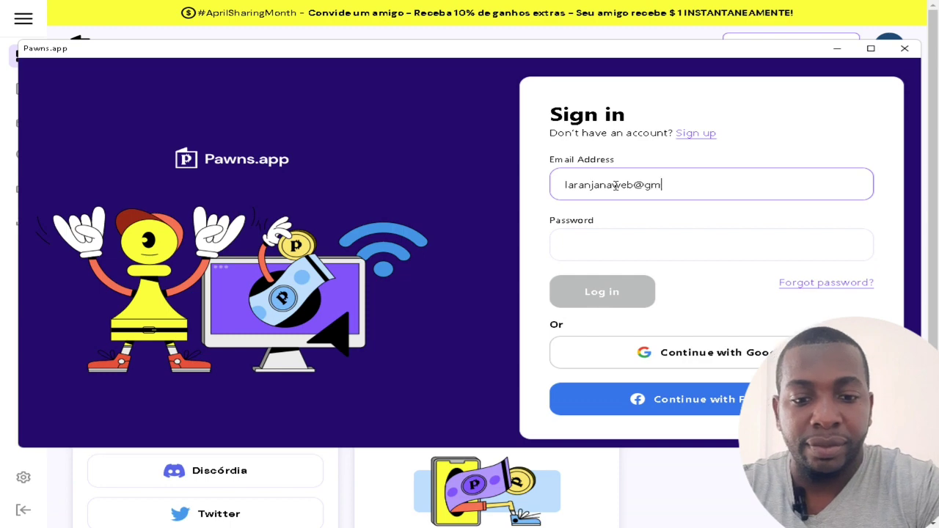
click(587, 249)
text(••)
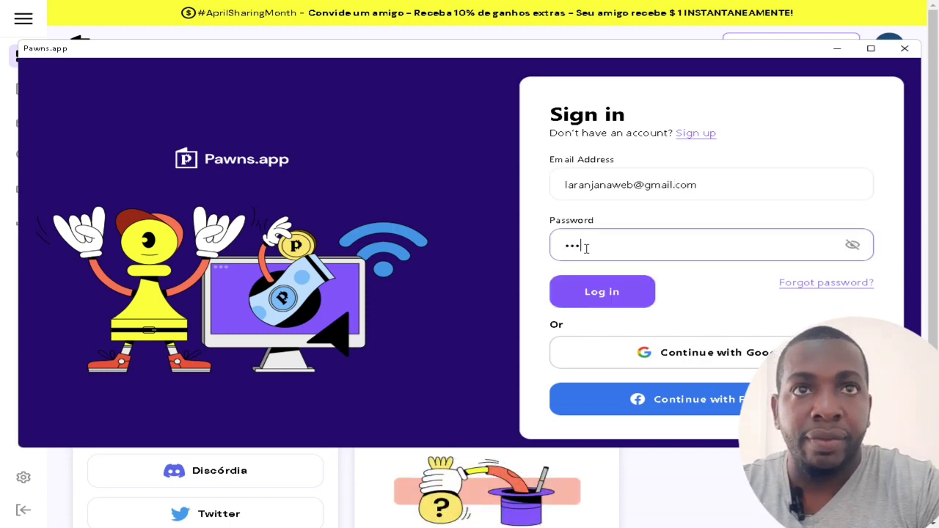
key(BackSpace)
text(•)
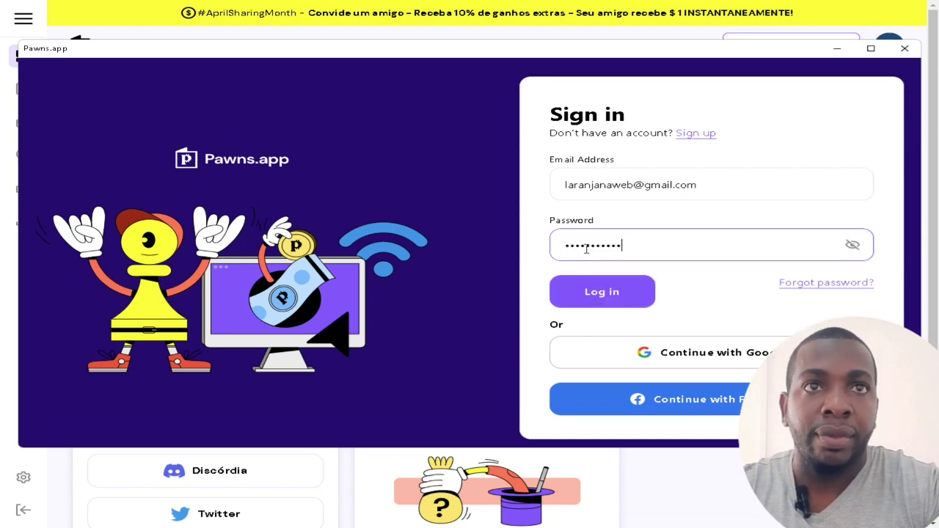
click(615, 291)
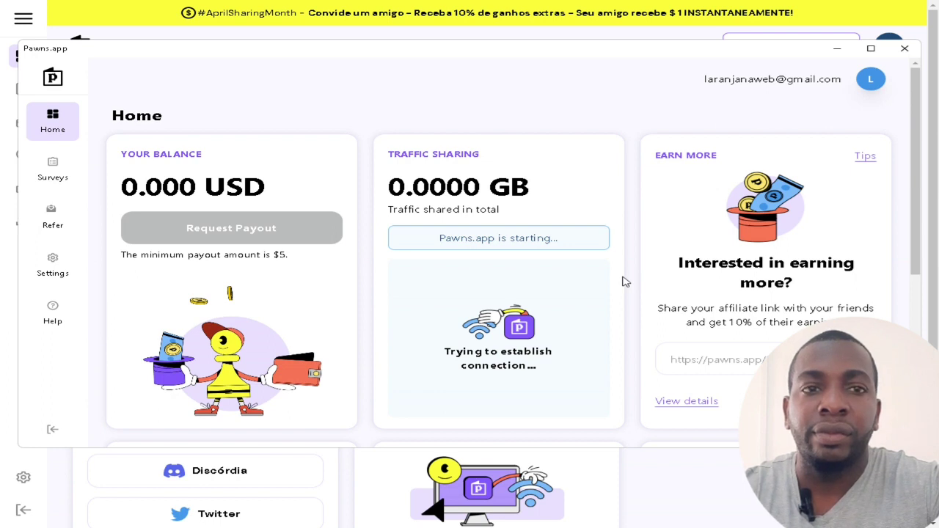
Minimize and restore the client, then reposition its window until Home reads 'You are now earning!'
mouse_move(672, 524)
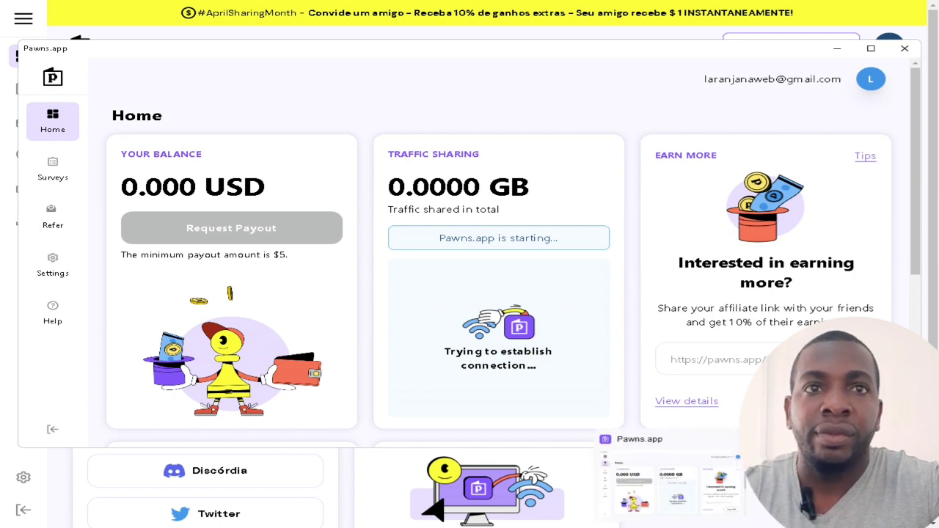
click(672, 524)
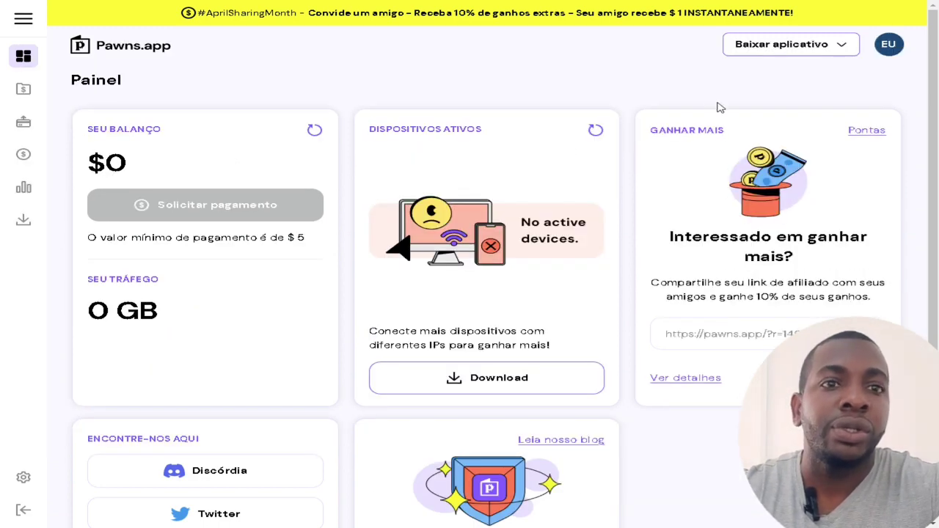
key(alt+Tab)
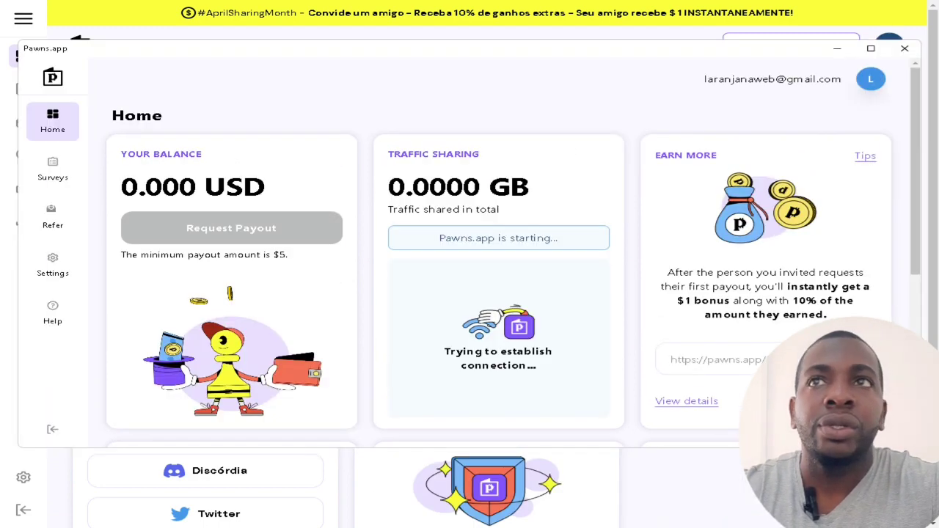
key(alt+Tab)
key(alt+Tab)
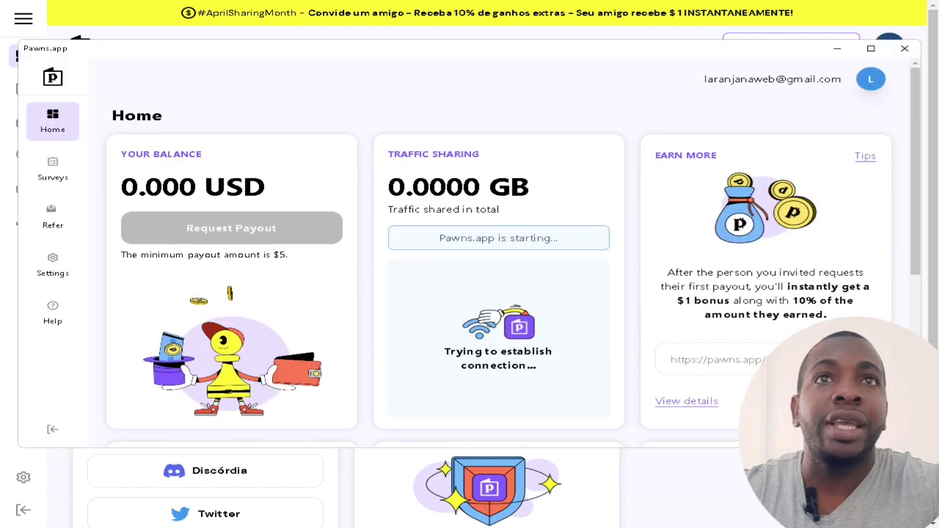
drag(518, 57, 511, 162)
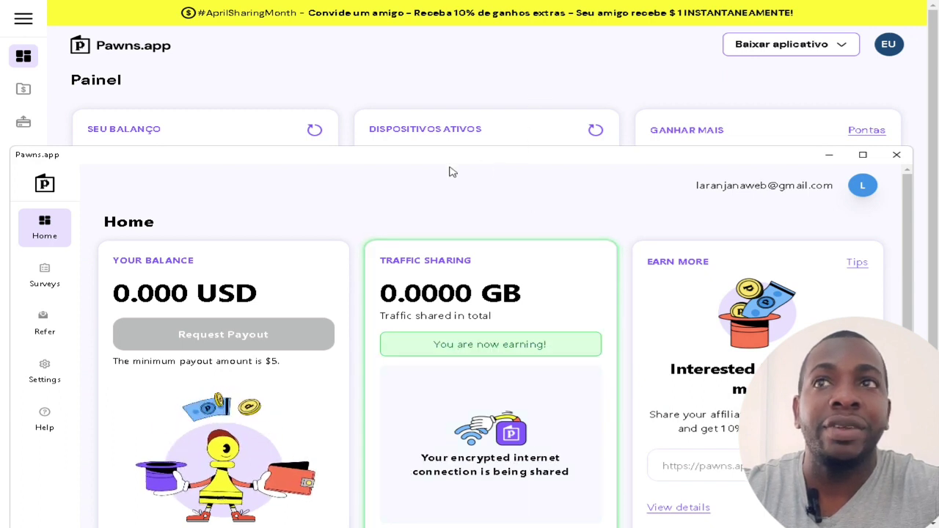
drag(444, 154, 457, 92)
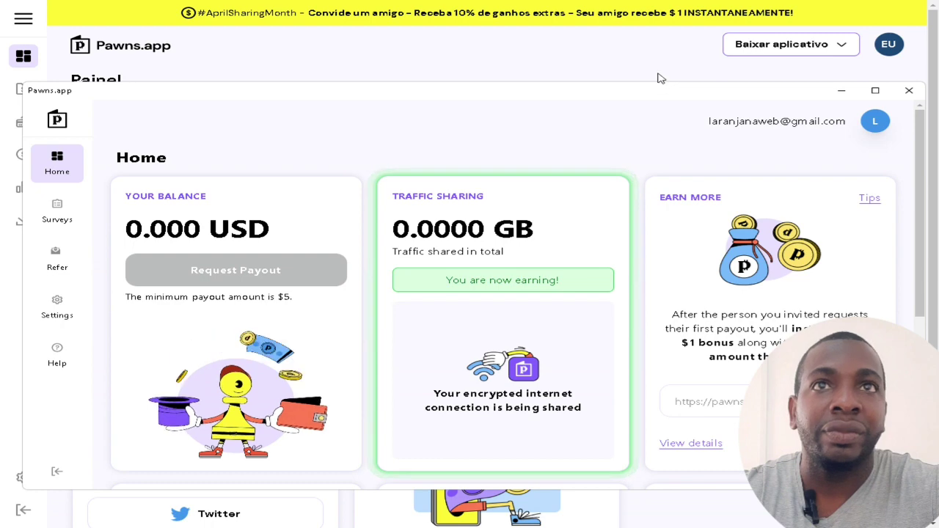
drag(504, 95, 510, 56)
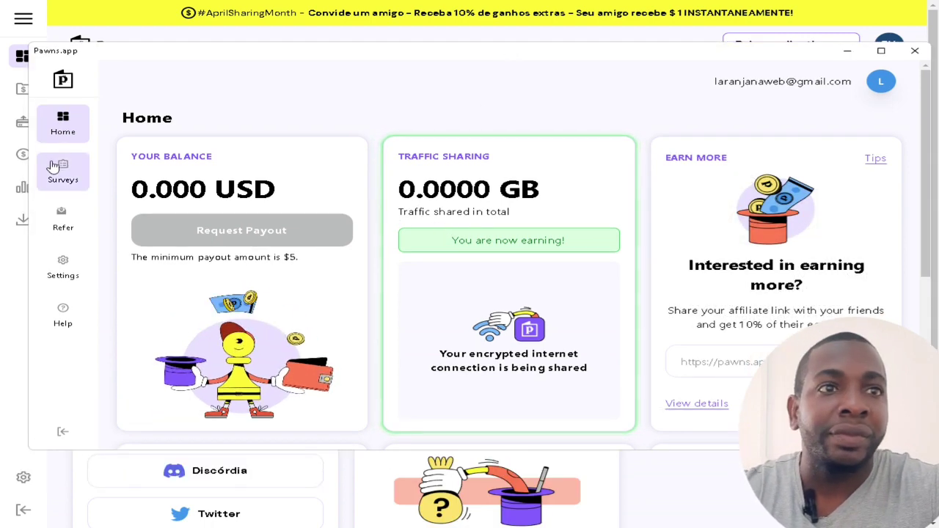
Scroll Home, visit the Surveys, Refer and Settings pages, return Home, then minimize the client
scroll(506, 279, down, 4)
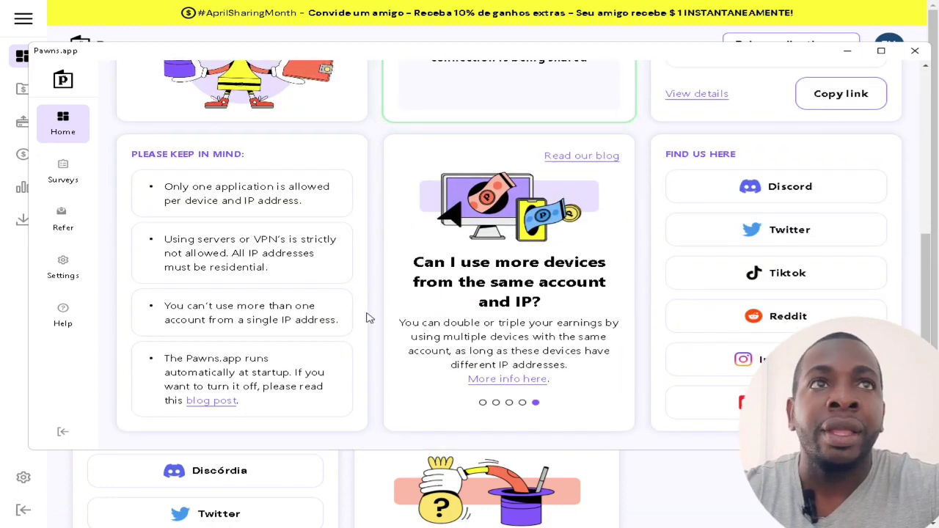
scroll(369, 317, up, 4)
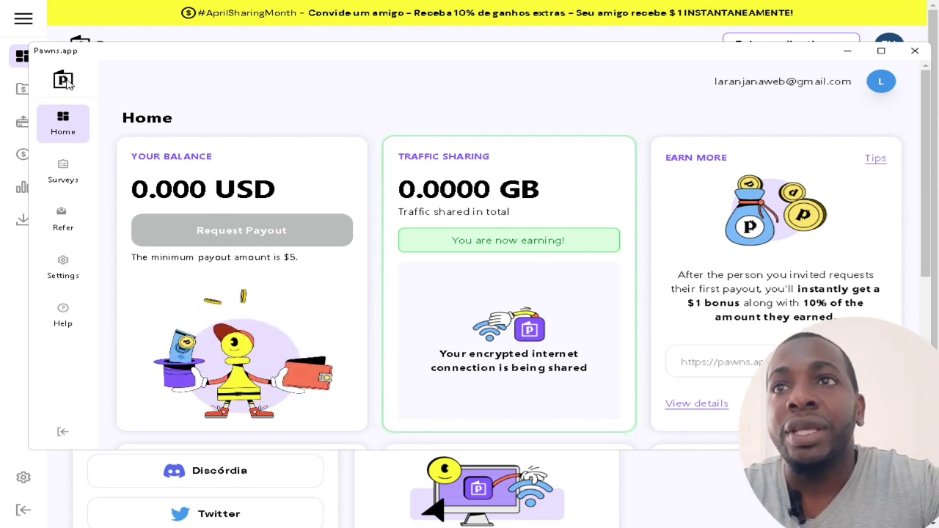
click(62, 176)
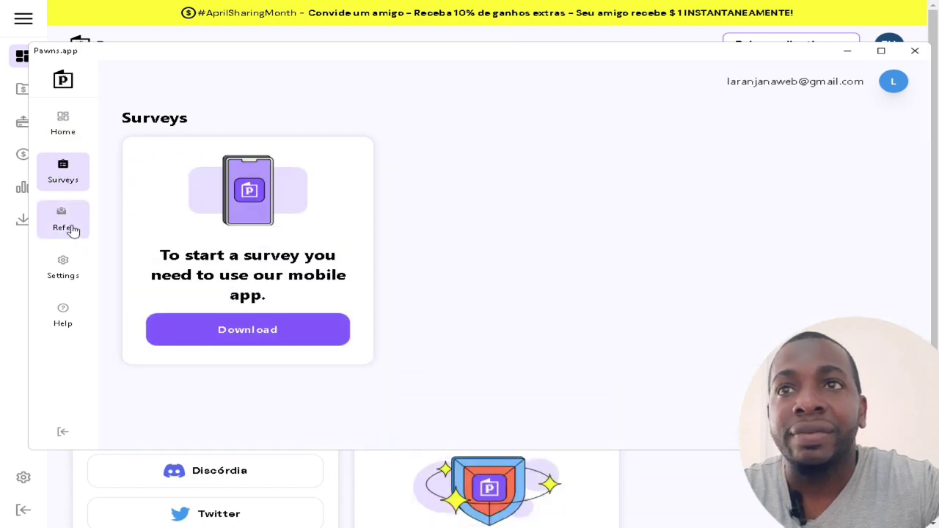
click(66, 224)
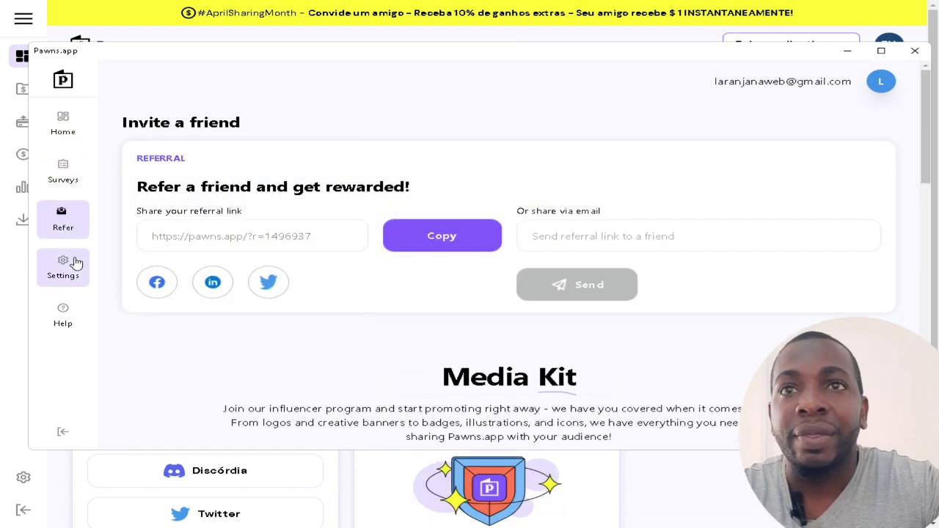
click(70, 268)
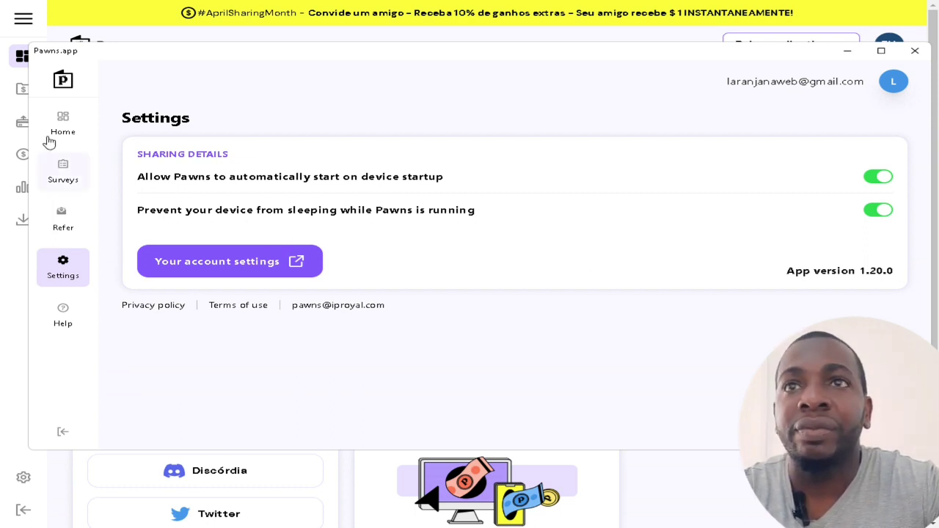
click(67, 126)
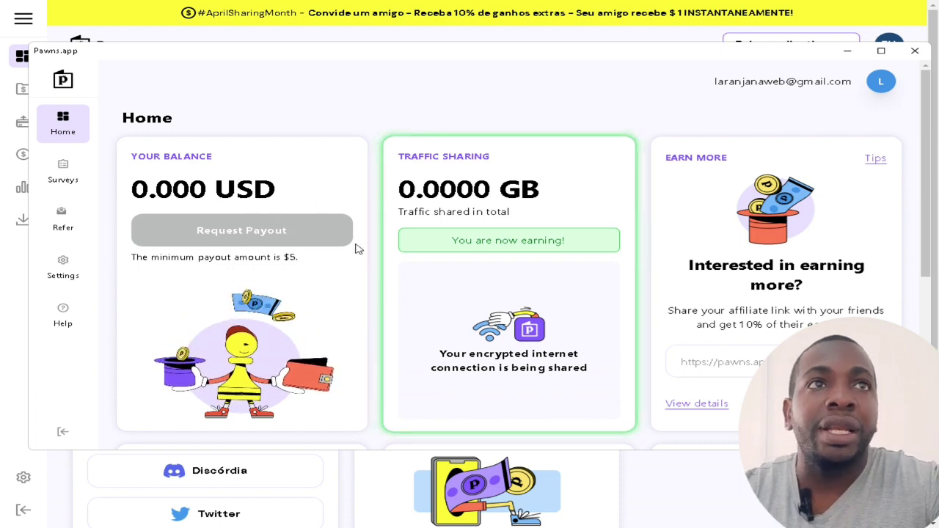
click(847, 51)
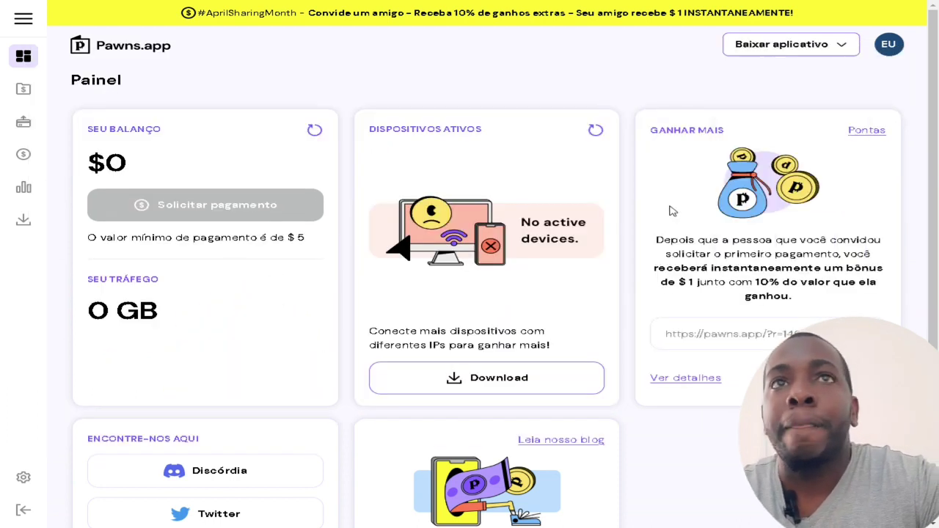